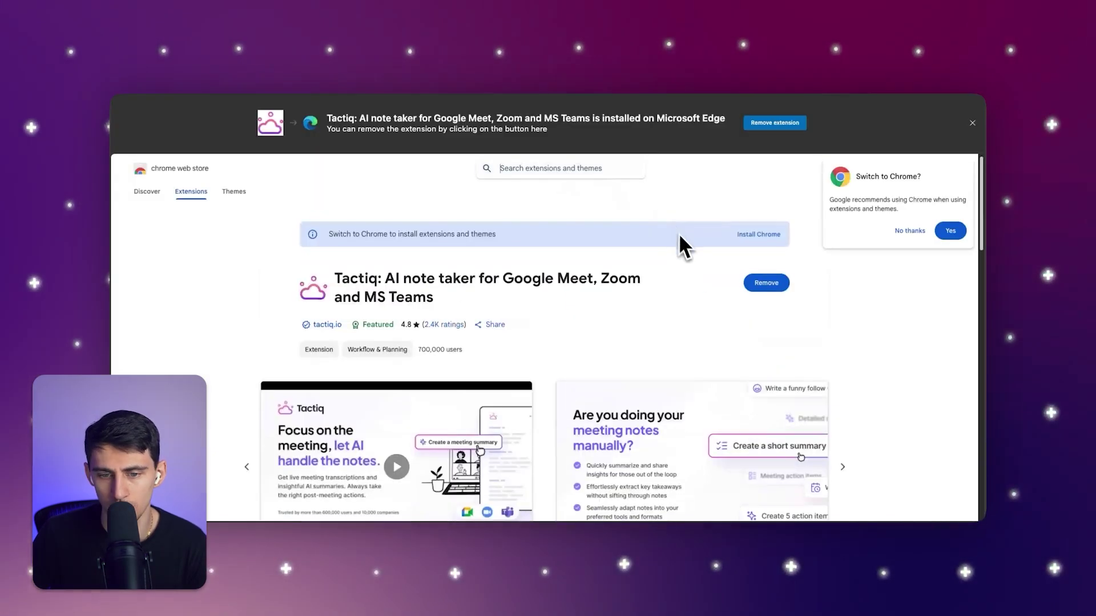
- Dismiss the installed-extension notice and search My Meetings in Tactiq for "discovery"
{"action": "left_click", "coordinate": [972, 123]}
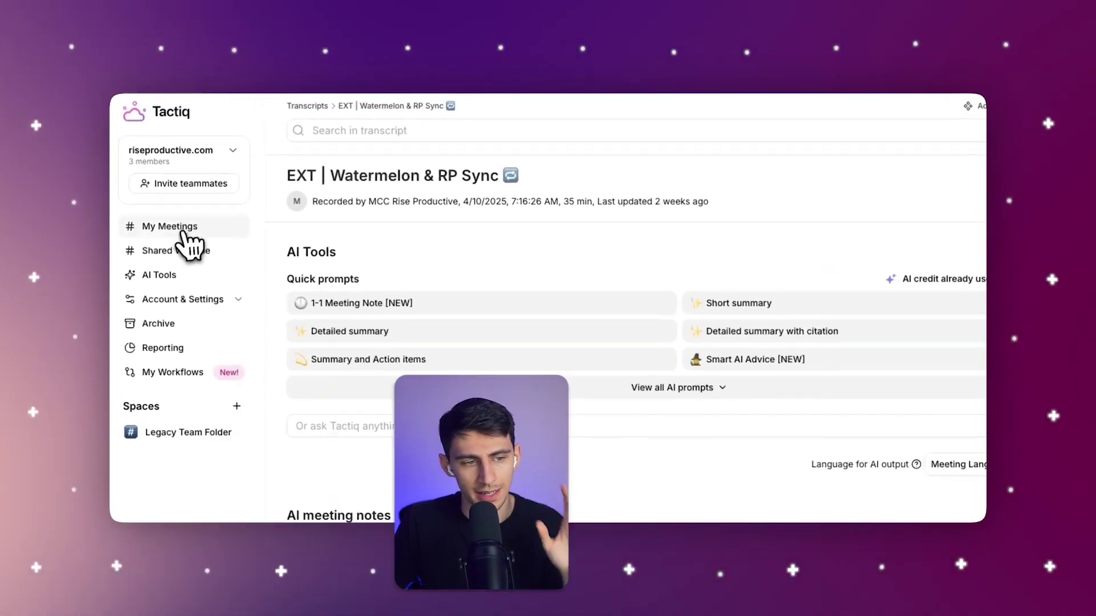
{"action": "left_click", "coordinate": [181, 228]}
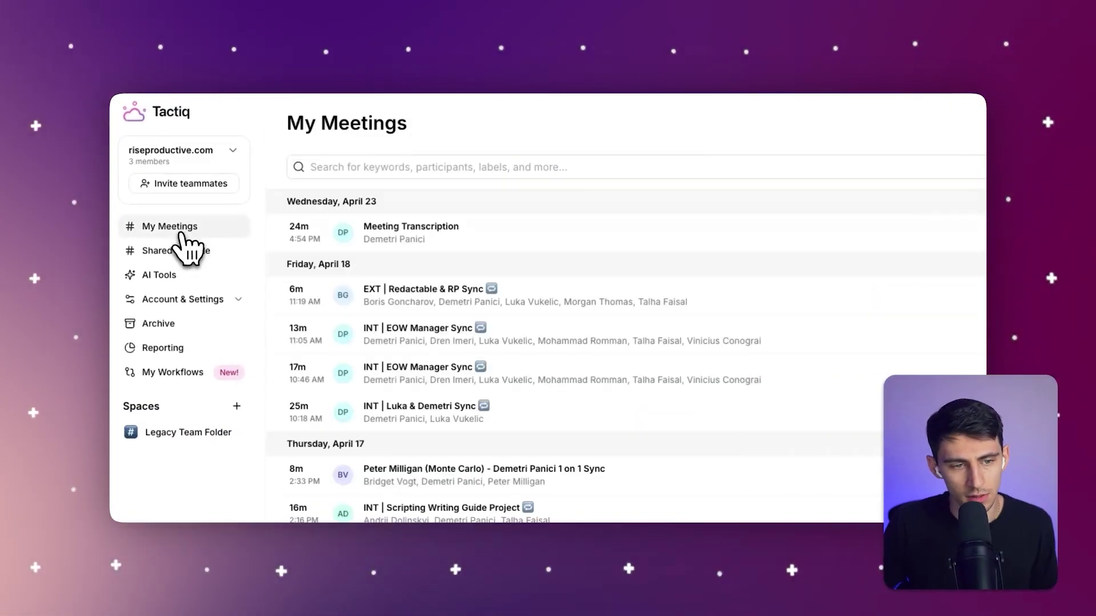
{"action": "scroll", "coordinate": [597, 317], "scroll_direction": "down", "scroll_amount": 15}
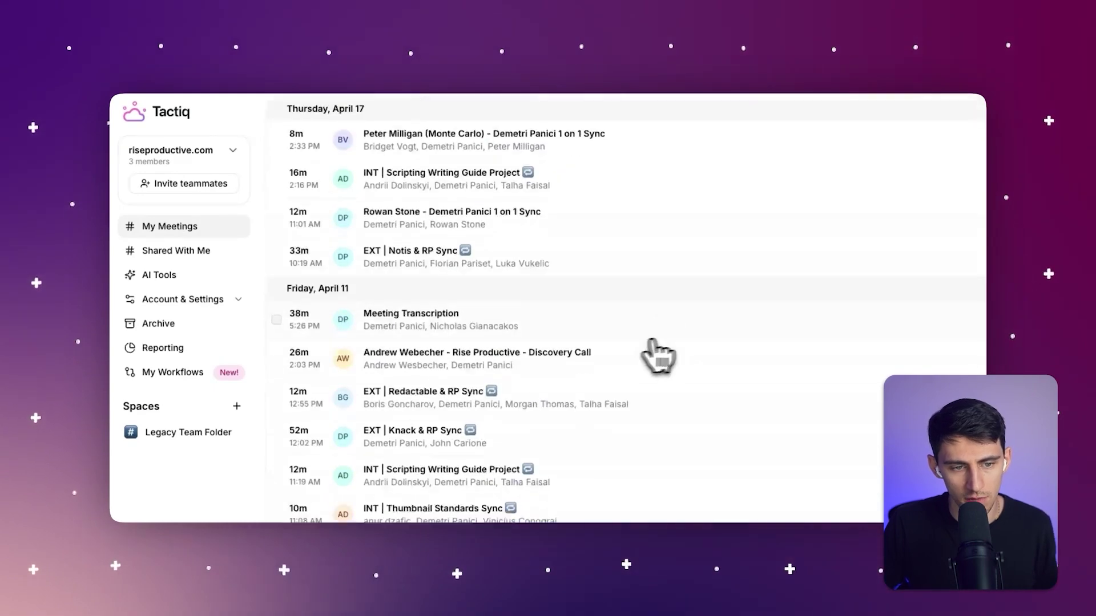
{"action": "scroll", "coordinate": [610, 365], "scroll_direction": "up", "scroll_amount": 15}
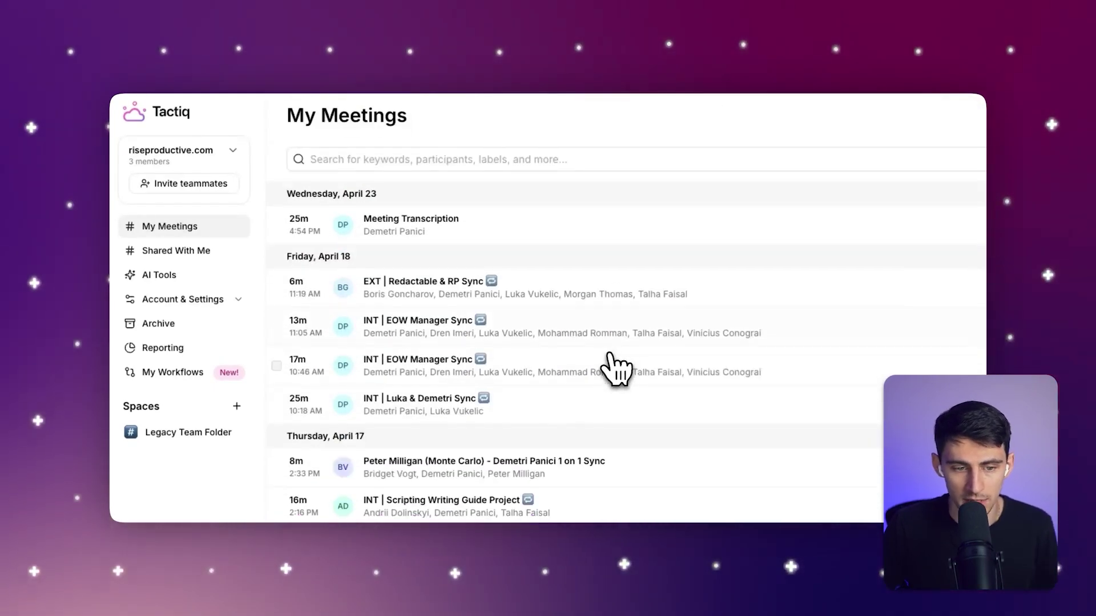
{"action": "left_click", "coordinate": [502, 163]}
{"action": "type", "text": "discovery"}
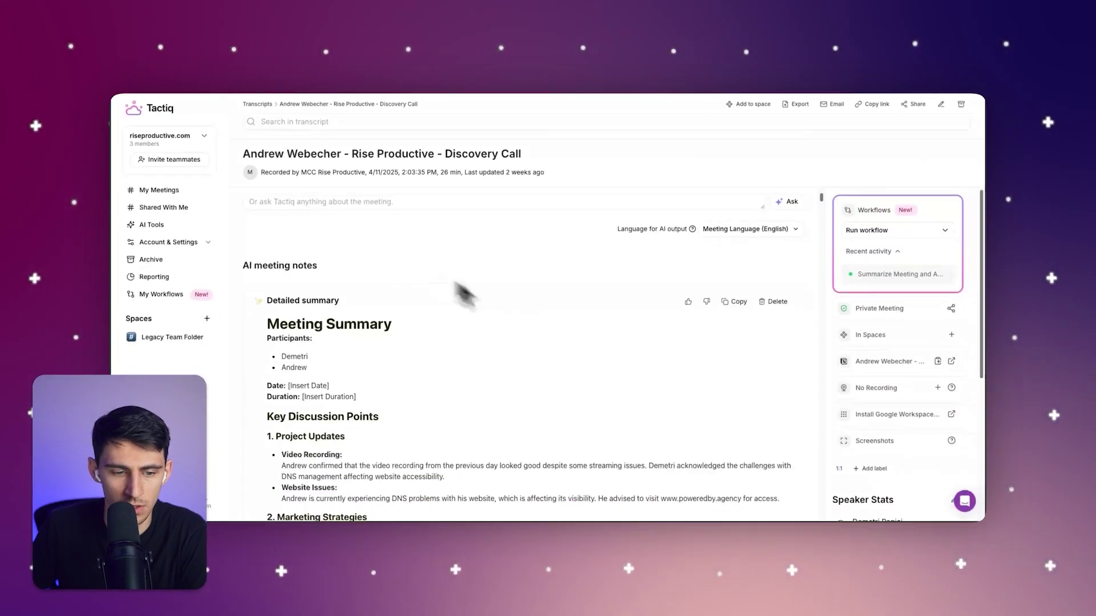
- Generate a BANT Summary [NEW] for the discovery call from the Sales meeting kit
{"action": "scroll", "coordinate": [682, 337], "scroll_direction": "down", "scroll_amount": 5}
{"action": "scroll", "coordinate": [549, 359], "scroll_direction": "up", "scroll_amount": 5}
{"action": "scroll", "coordinate": [454, 334], "scroll_direction": "down", "scroll_amount": 6}
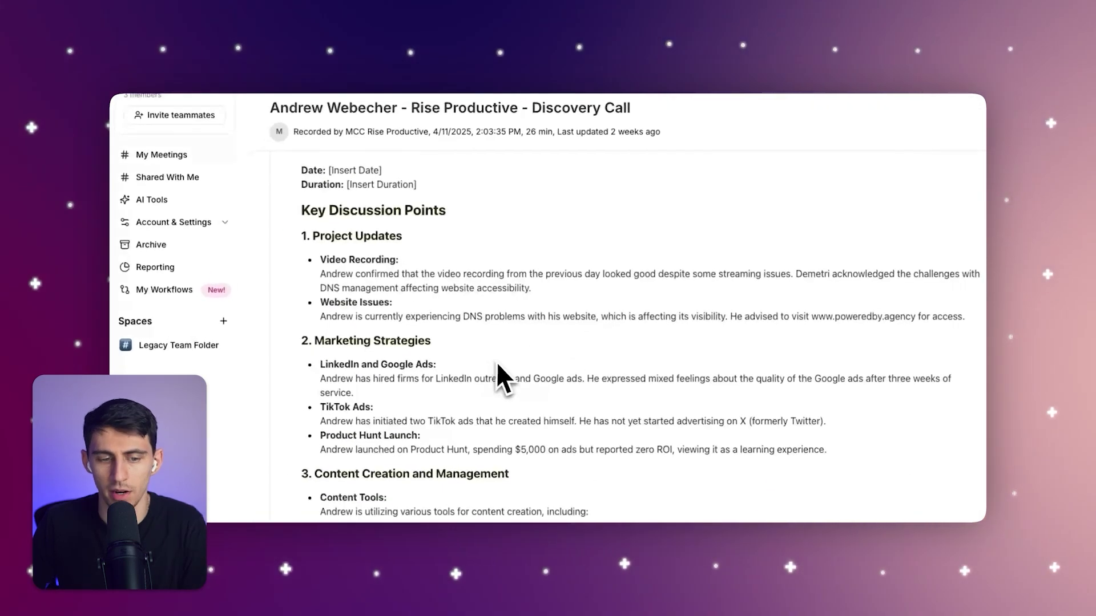
{"action": "scroll", "coordinate": [497, 376], "scroll_direction": "up", "scroll_amount": 6}
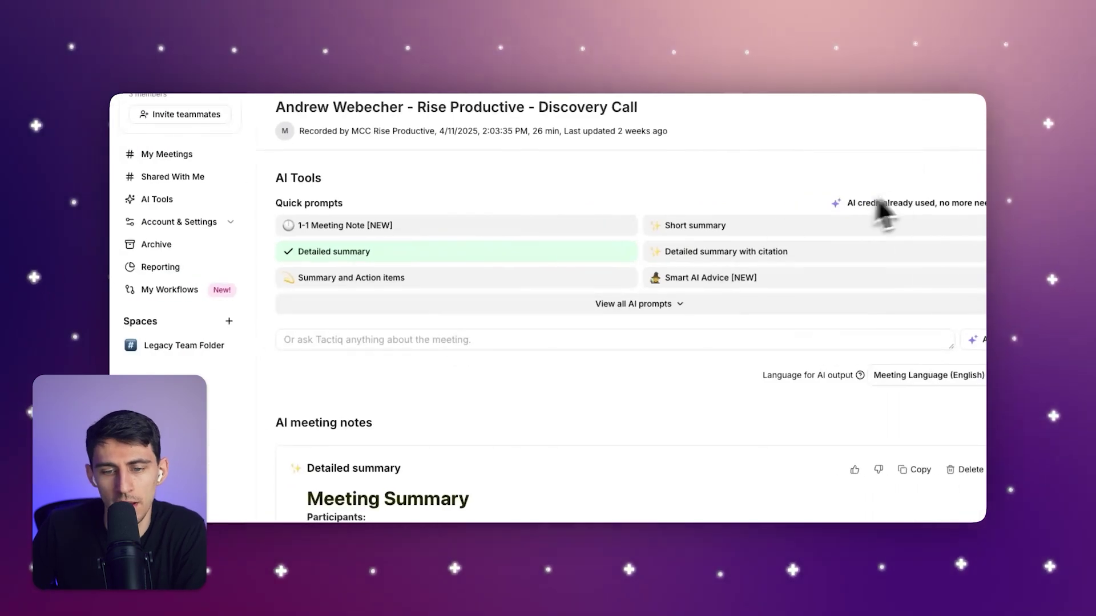
{"action": "left_click", "coordinate": [657, 304]}
{"action": "scroll", "coordinate": [788, 299], "scroll_direction": "down", "scroll_amount": 2}
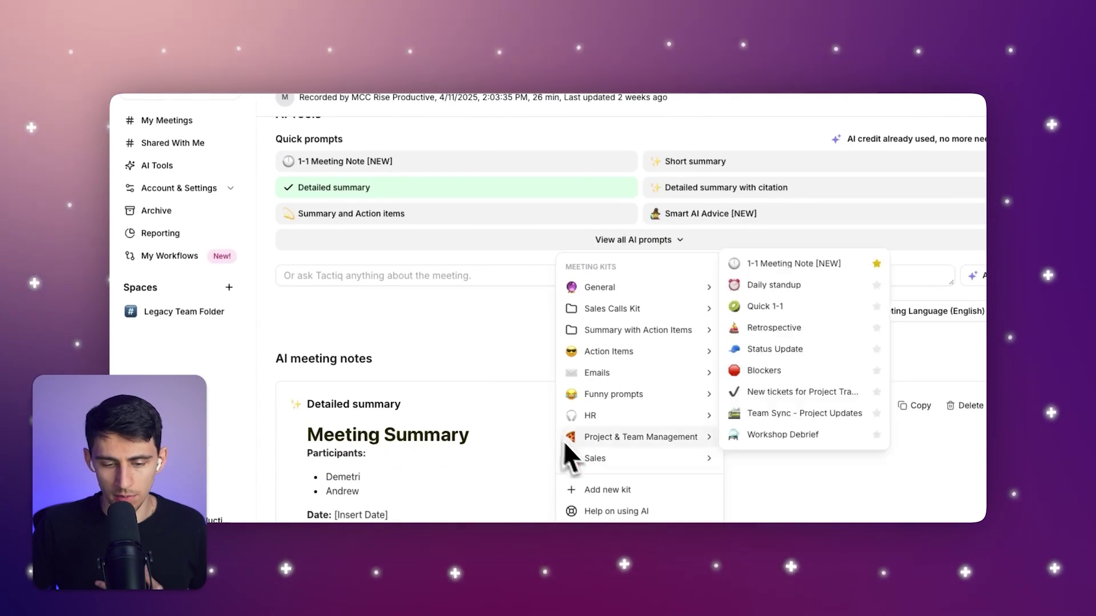
{"action": "mouse_move", "coordinate": [579, 456]}
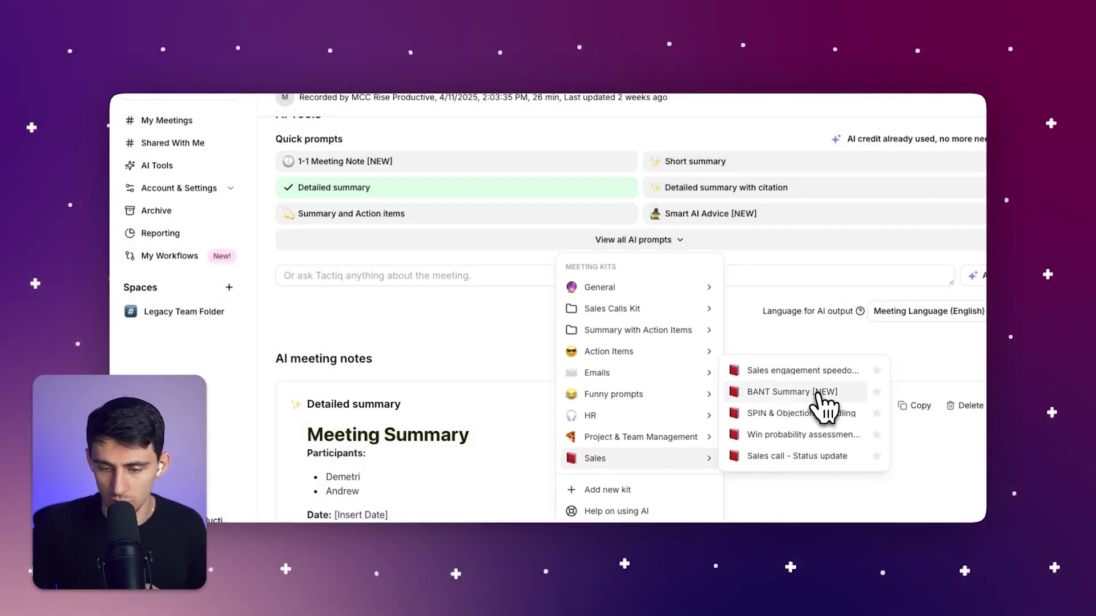
{"action": "left_click", "coordinate": [818, 398]}
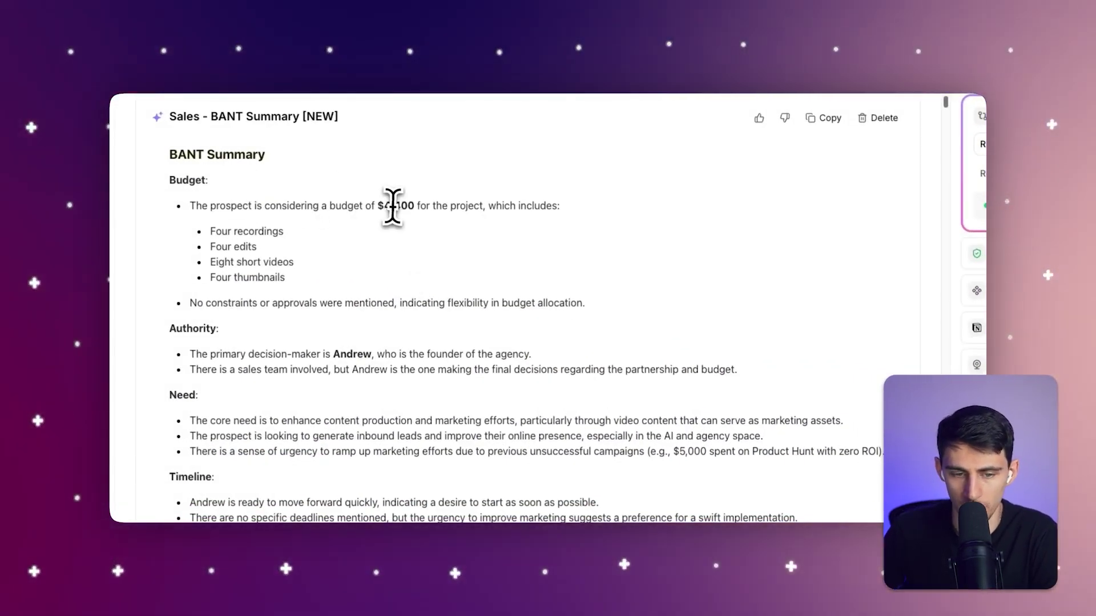
- Examine the Budget, Authority, Need and Timeline sections of the BANT summary
{"action": "mouse_move", "coordinate": [209, 228]}
{"action": "left_mouse_down"}
{"action": "mouse_move", "coordinate": [298, 276]}
{"action": "mouse_move", "coordinate": [196, 215]}
{"action": "left_mouse_up"}
{"action": "left_click", "coordinate": [308, 276]}
{"action": "left_click", "coordinate": [367, 283]}
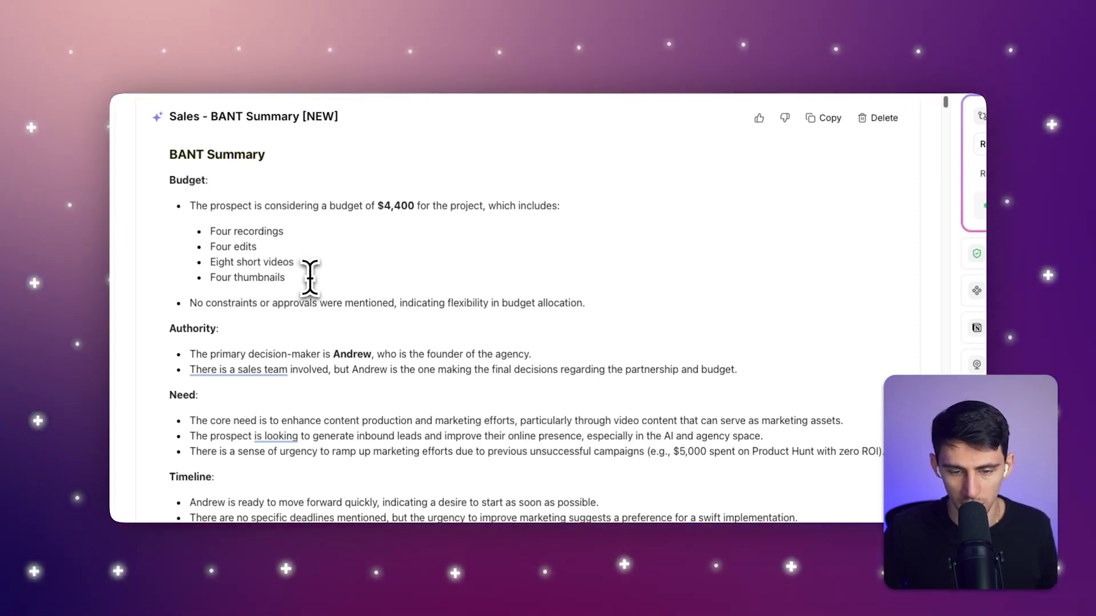
{"action": "scroll", "coordinate": [325, 275], "scroll_direction": "down", "scroll_amount": 1}
{"action": "scroll", "coordinate": [351, 276], "scroll_direction": "down", "scroll_amount": 2}
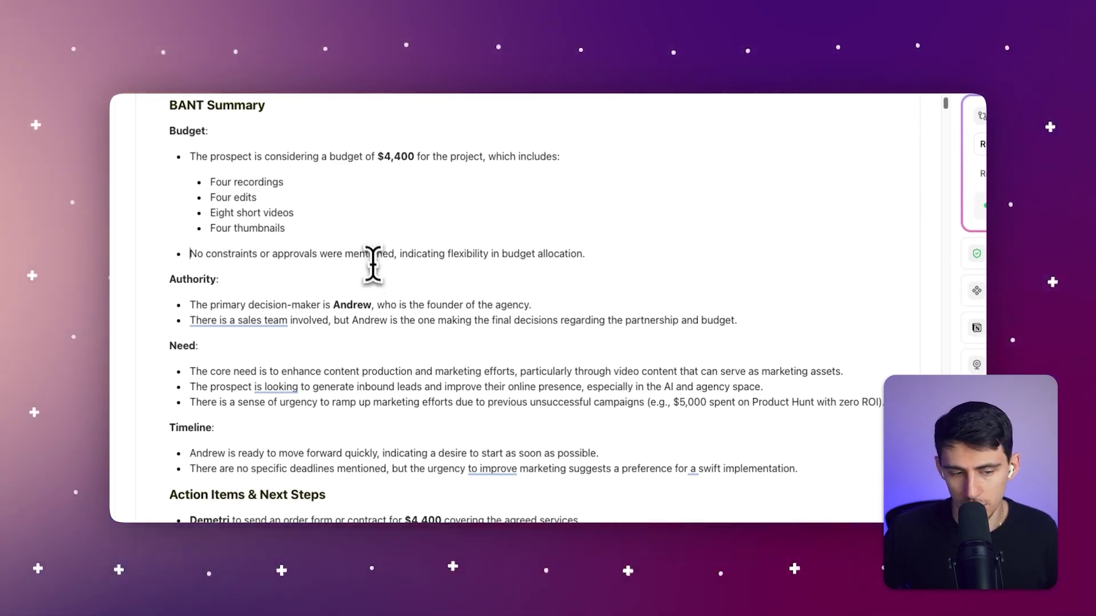
{"action": "scroll", "coordinate": [372, 262], "scroll_direction": "down", "scroll_amount": 2}
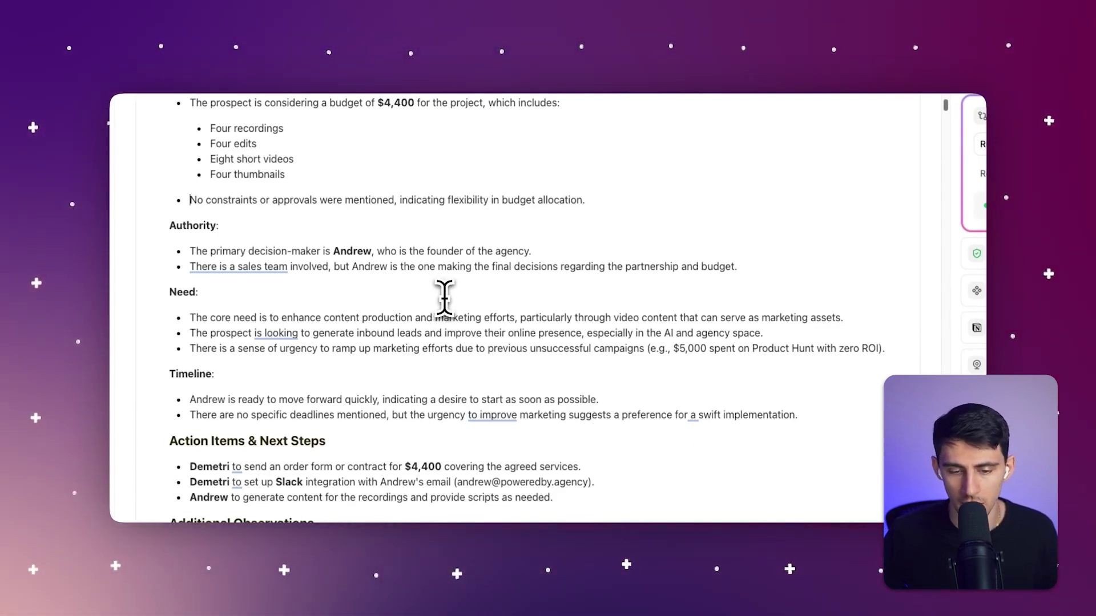
{"action": "scroll", "coordinate": [444, 297], "scroll_direction": "down", "scroll_amount": 2}
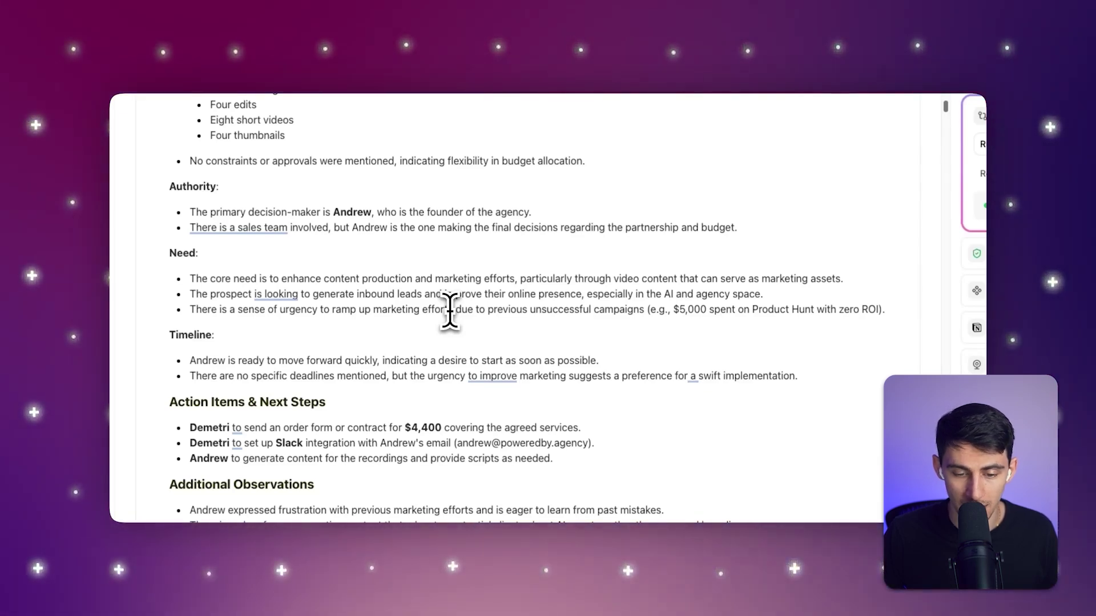
{"action": "scroll", "coordinate": [450, 311], "scroll_direction": "down", "scroll_amount": 4}
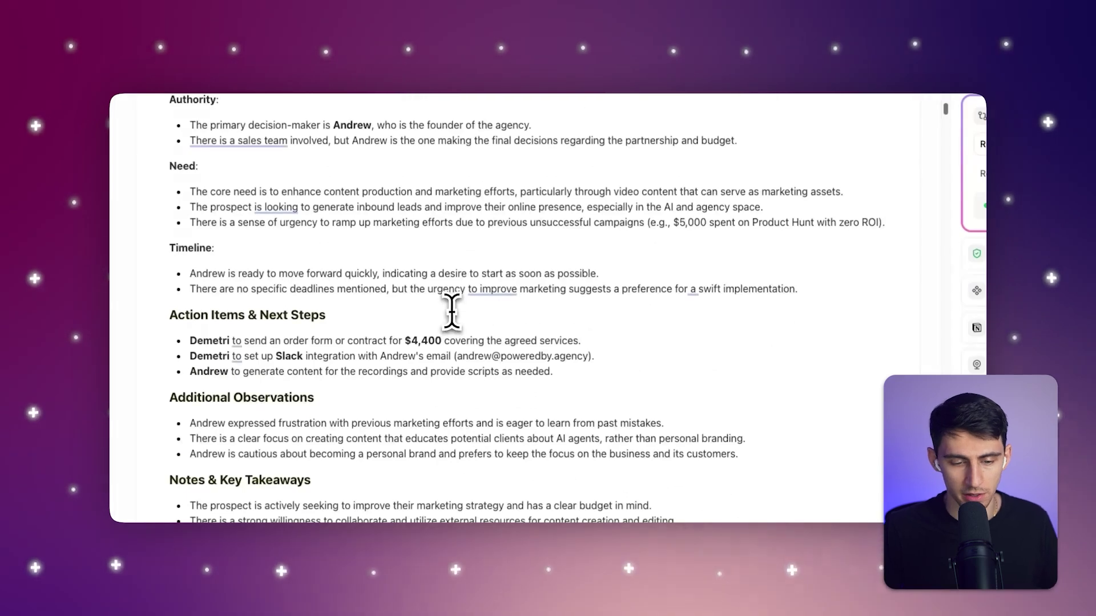
{"action": "scroll", "coordinate": [459, 303], "scroll_direction": "down", "scroll_amount": 3}
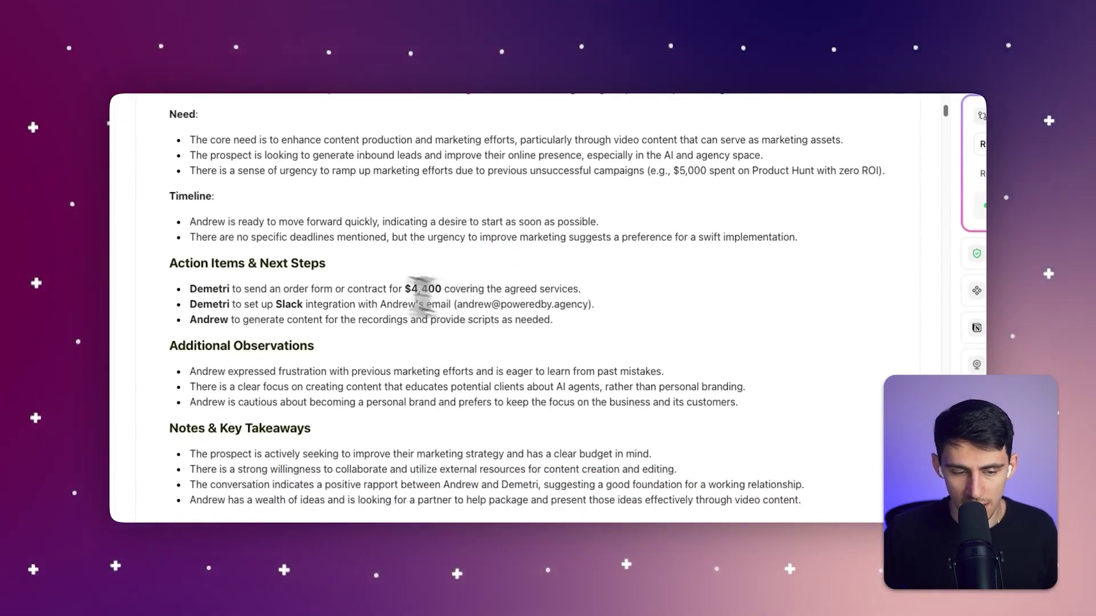
- Read the BANT summary's Action Items & Next Steps, Additional Observations and Notes & Key Takeaways
{"action": "left_click_drag", "start_coordinate": [175, 263], "coordinate": [655, 310]}
{"action": "left_click", "coordinate": [589, 318]}
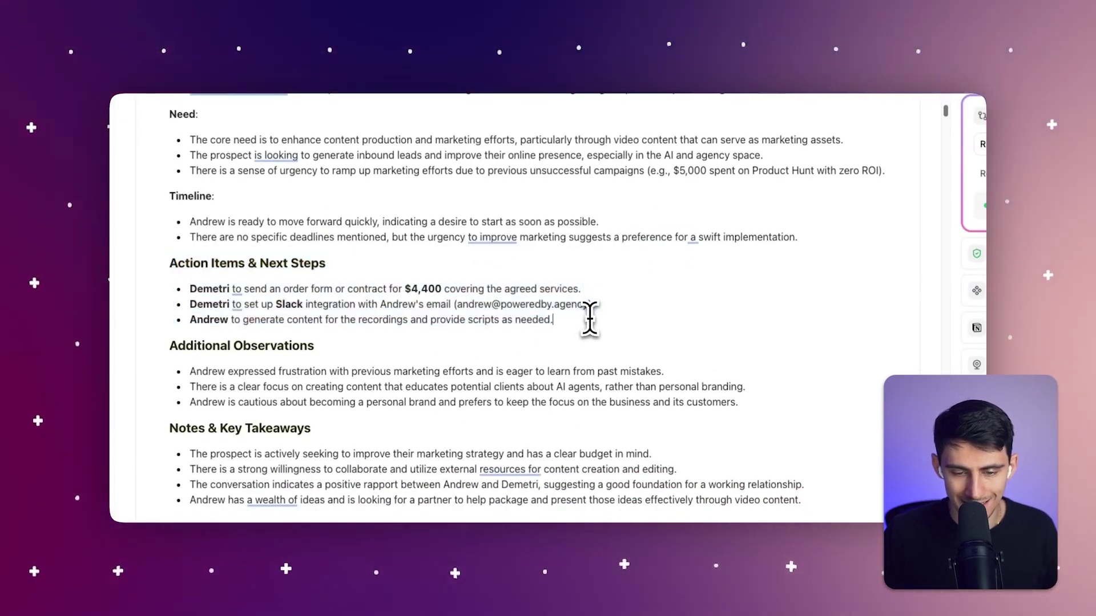
{"action": "scroll", "coordinate": [594, 281], "scroll_direction": "down", "scroll_amount": 2}
{"action": "scroll", "coordinate": [556, 353], "scroll_direction": "down", "scroll_amount": 2}
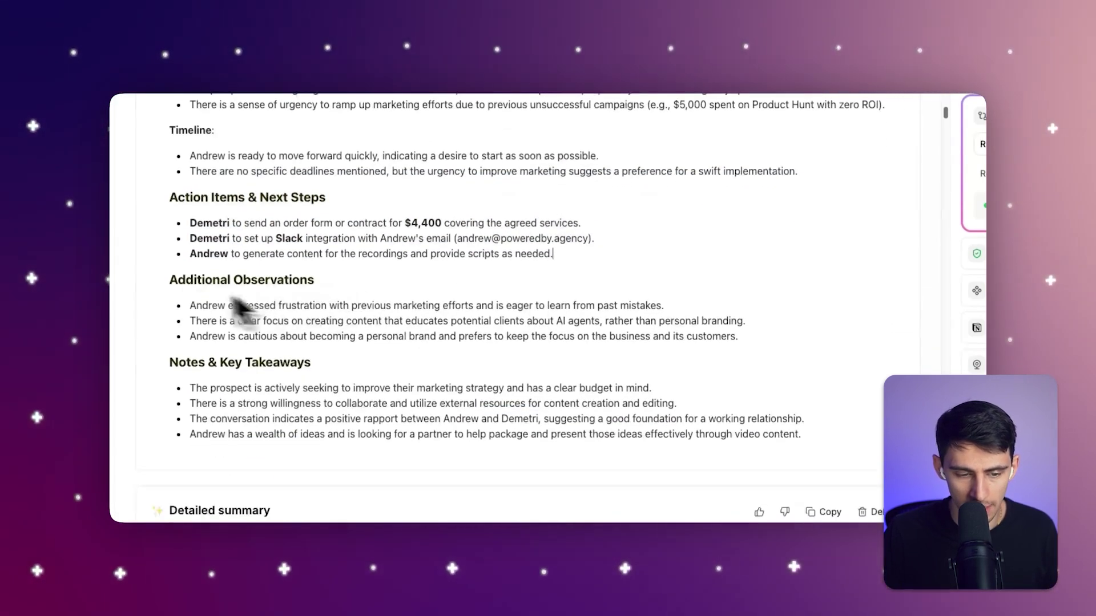
{"action": "left_click_drag", "start_coordinate": [422, 278], "coordinate": [739, 337]}
{"action": "left_click", "coordinate": [681, 326]}
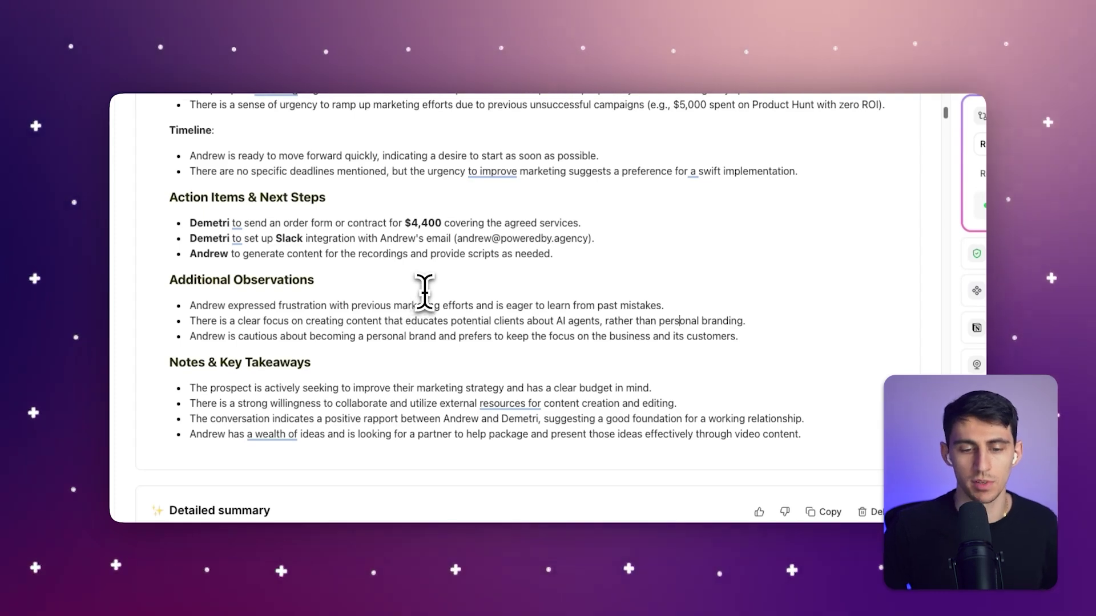
{"action": "scroll", "coordinate": [425, 292], "scroll_direction": "down", "scroll_amount": 2}
- Generate a SPIN & Objections Handling analysis for the call from the Sales meeting kit
{"action": "scroll", "coordinate": [425, 292], "scroll_direction": "up", "scroll_amount": 15}
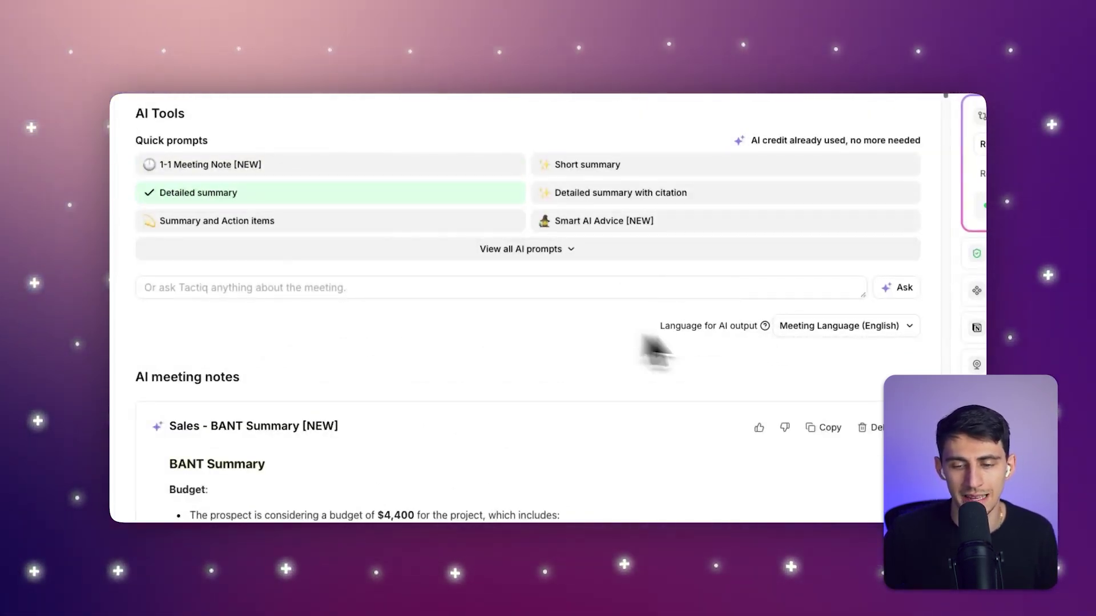
{"action": "left_click", "coordinate": [517, 251]}
{"action": "mouse_move", "coordinate": [535, 480]}
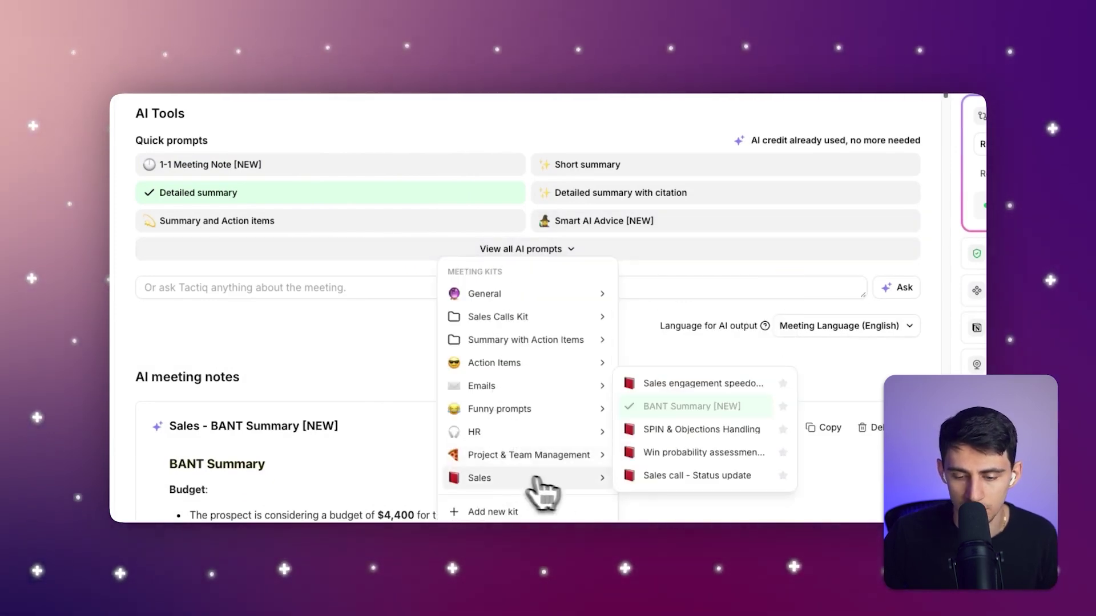
{"action": "left_click", "coordinate": [661, 429]}
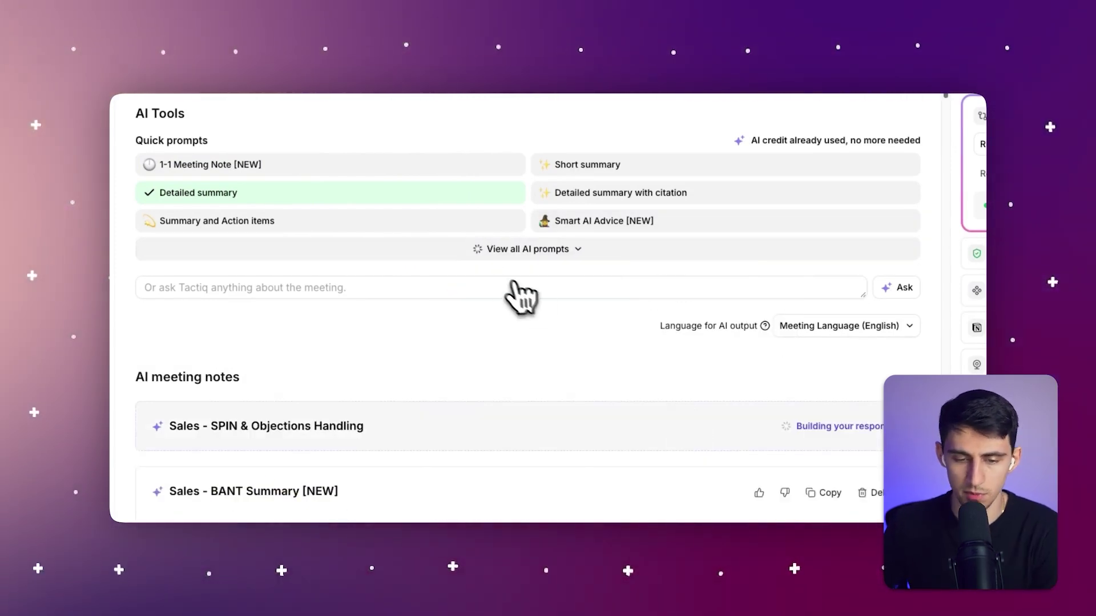
- Examine the SPIN analysis, from the situation and problem points through the objection strategies, takeaways and additional observations
{"action": "scroll", "coordinate": [514, 342], "scroll_direction": "down", "scroll_amount": 1}
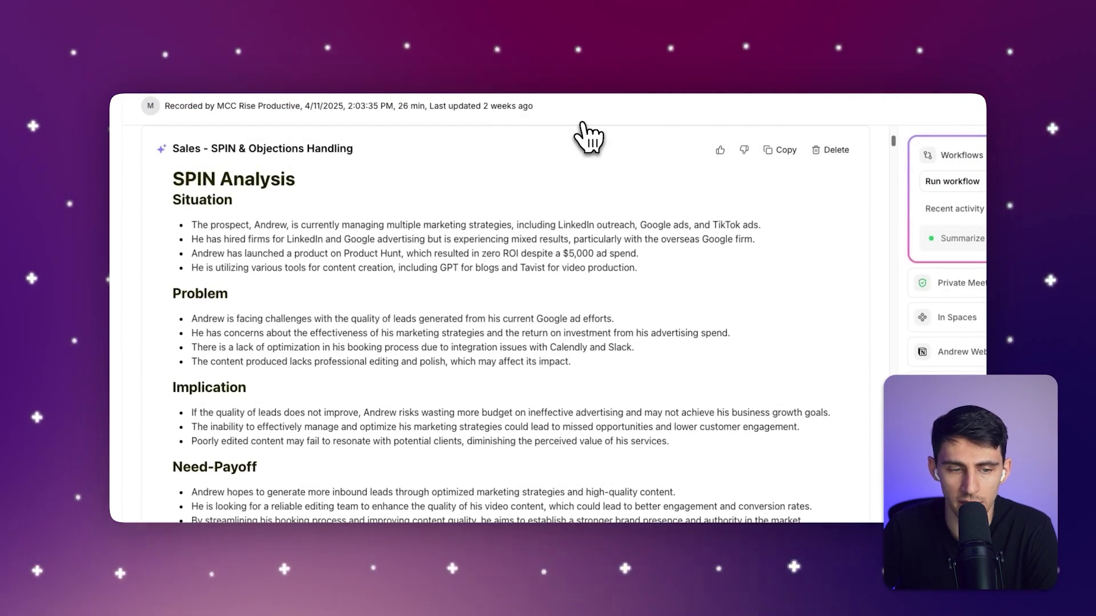
{"action": "scroll", "coordinate": [216, 210], "scroll_direction": "down", "scroll_amount": 1}
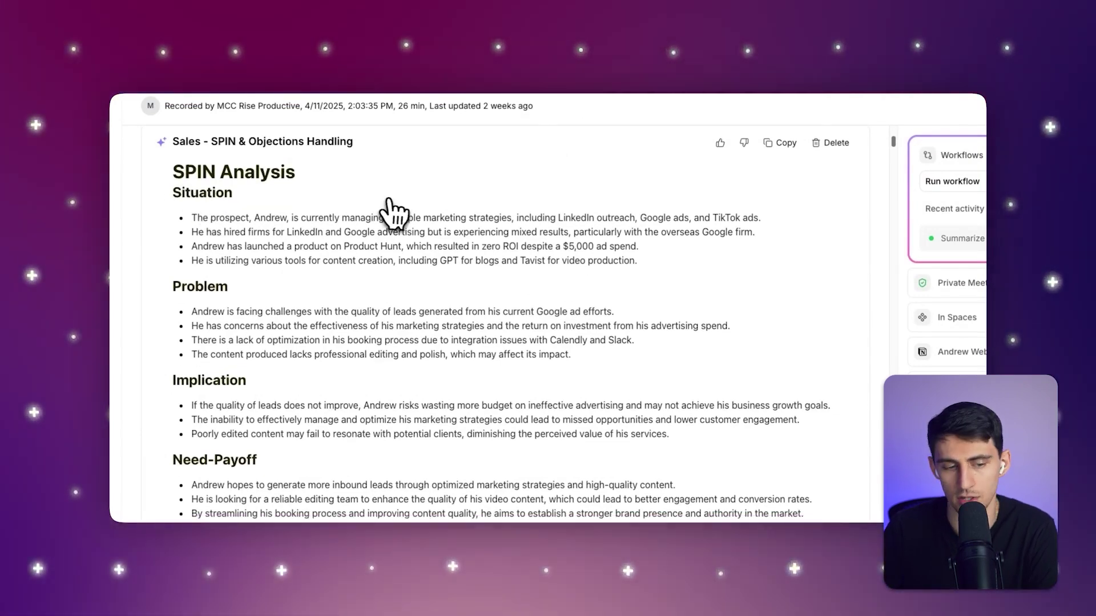
{"action": "scroll", "coordinate": [398, 212], "scroll_direction": "down", "scroll_amount": 5}
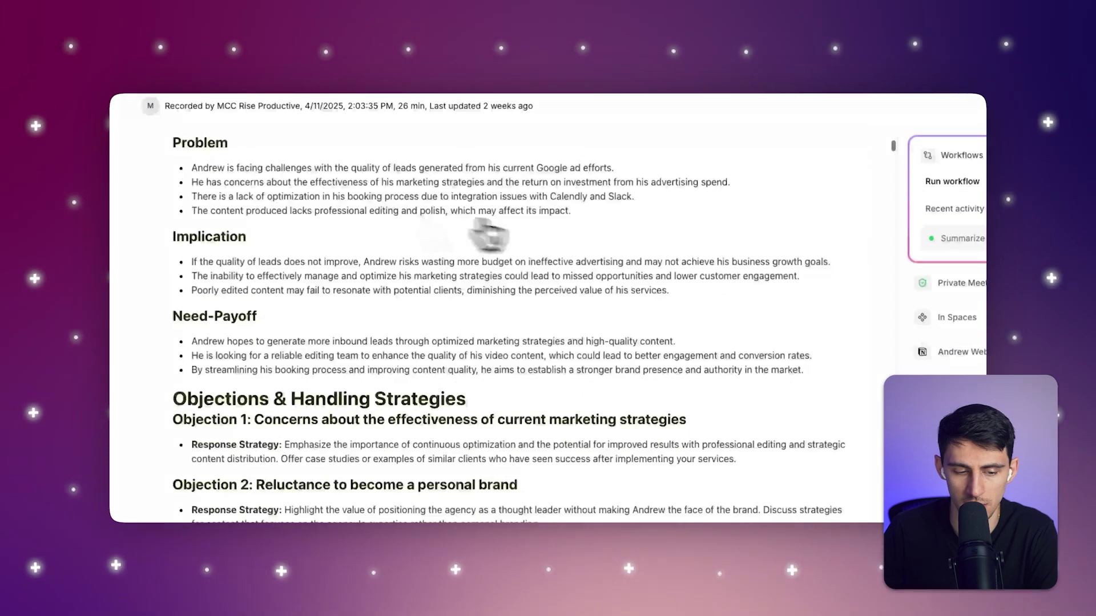
{"action": "scroll", "coordinate": [659, 280], "scroll_direction": "down", "scroll_amount": 1}
{"action": "scroll", "coordinate": [462, 308], "scroll_direction": "down", "scroll_amount": 2}
{"action": "scroll", "coordinate": [463, 310], "scroll_direction": "down", "scroll_amount": 2}
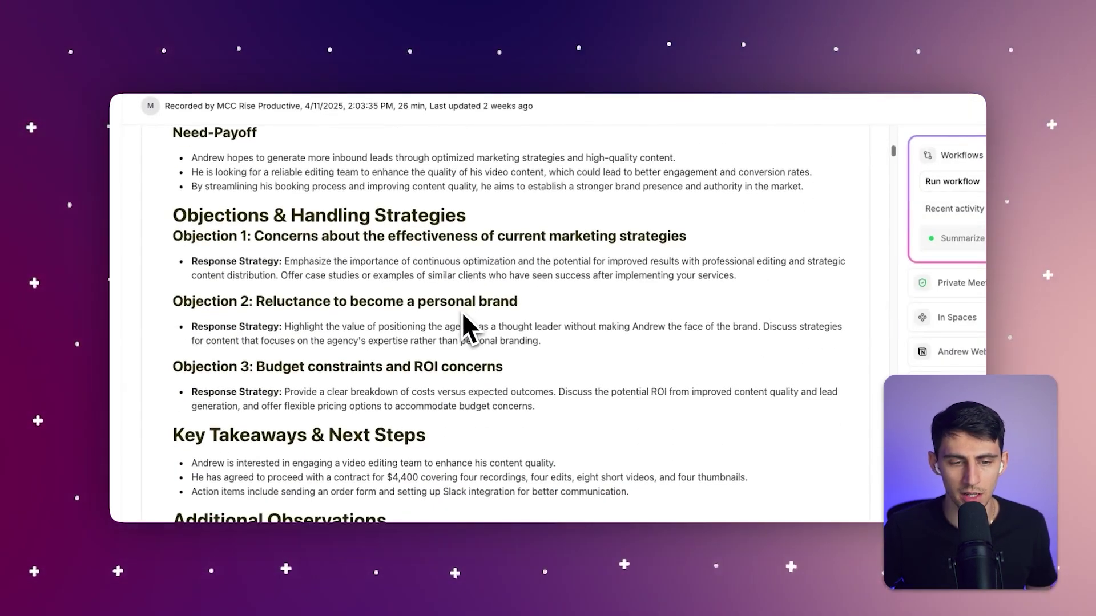
{"action": "scroll", "coordinate": [461, 312], "scroll_direction": "down", "scroll_amount": 1}
{"action": "scroll", "coordinate": [460, 313], "scroll_direction": "down", "scroll_amount": 1}
{"action": "scroll", "coordinate": [439, 316], "scroll_direction": "down", "scroll_amount": 4}
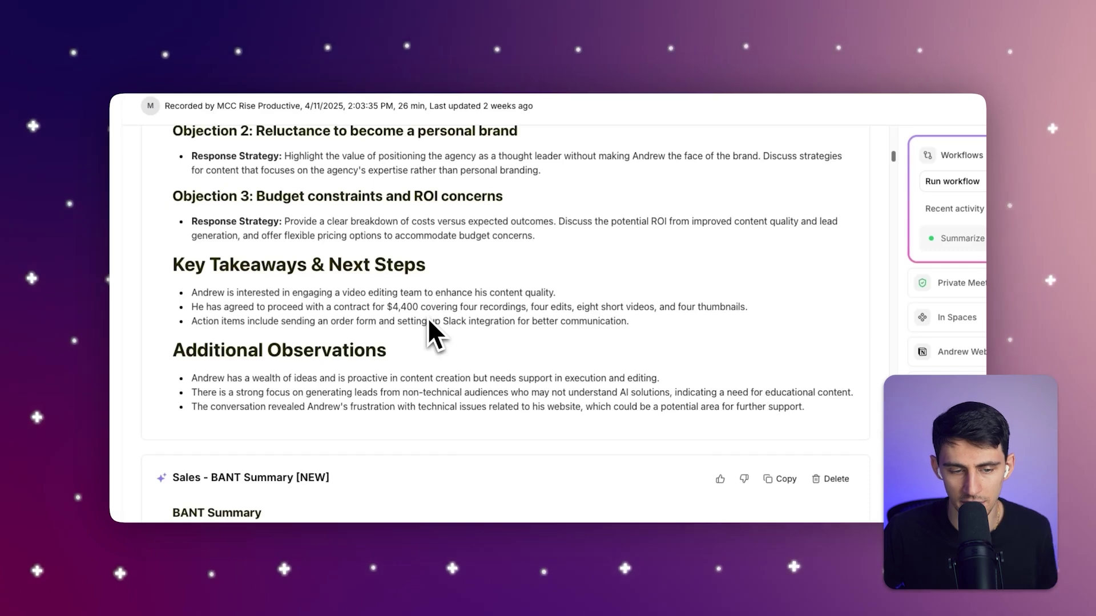
- Generate the Sales kit's Win probability assessment [NEW] for the call and read through its supporting and detracting factors
{"action": "scroll", "coordinate": [431, 319], "scroll_direction": "up", "scroll_amount": 20}
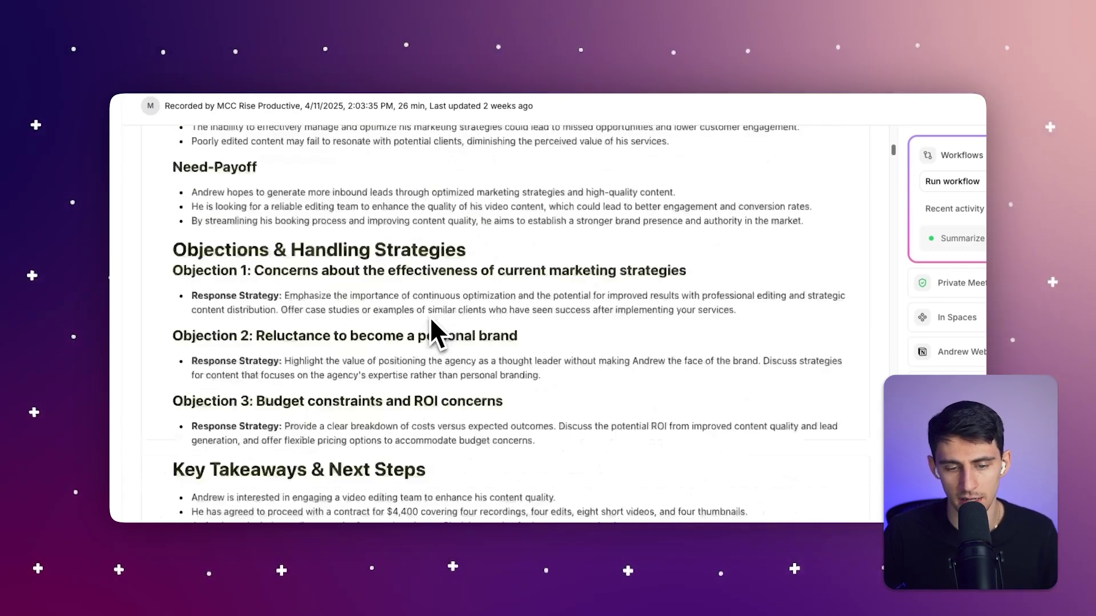
{"action": "left_click", "coordinate": [479, 269]}
{"action": "mouse_move", "coordinate": [459, 477]}
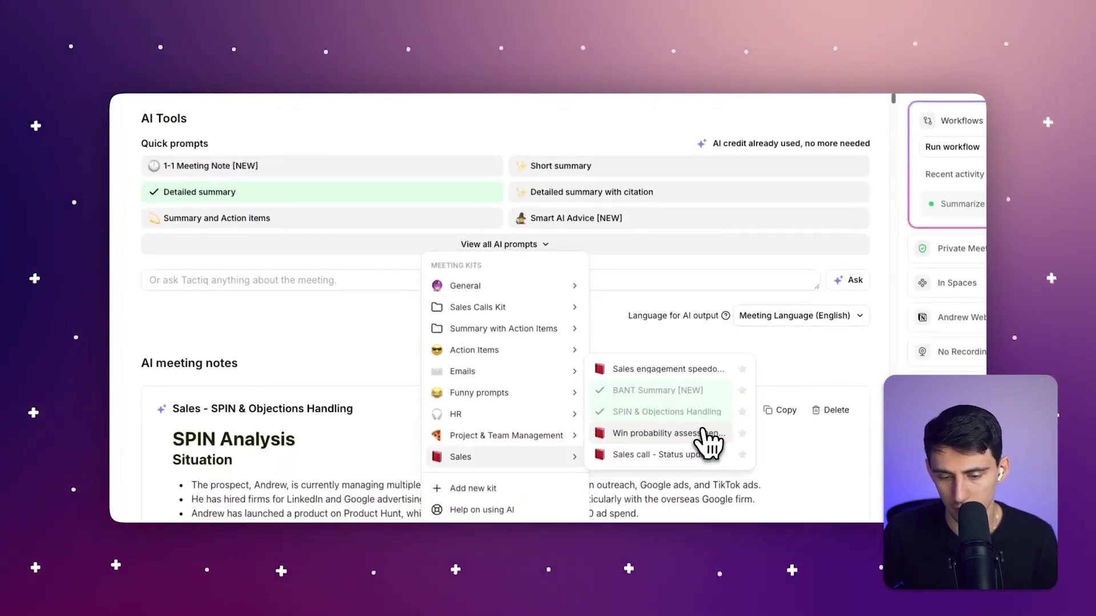
{"action": "left_click", "coordinate": [707, 438]}
{"action": "scroll", "coordinate": [599, 283], "scroll_direction": "down", "scroll_amount": 1}
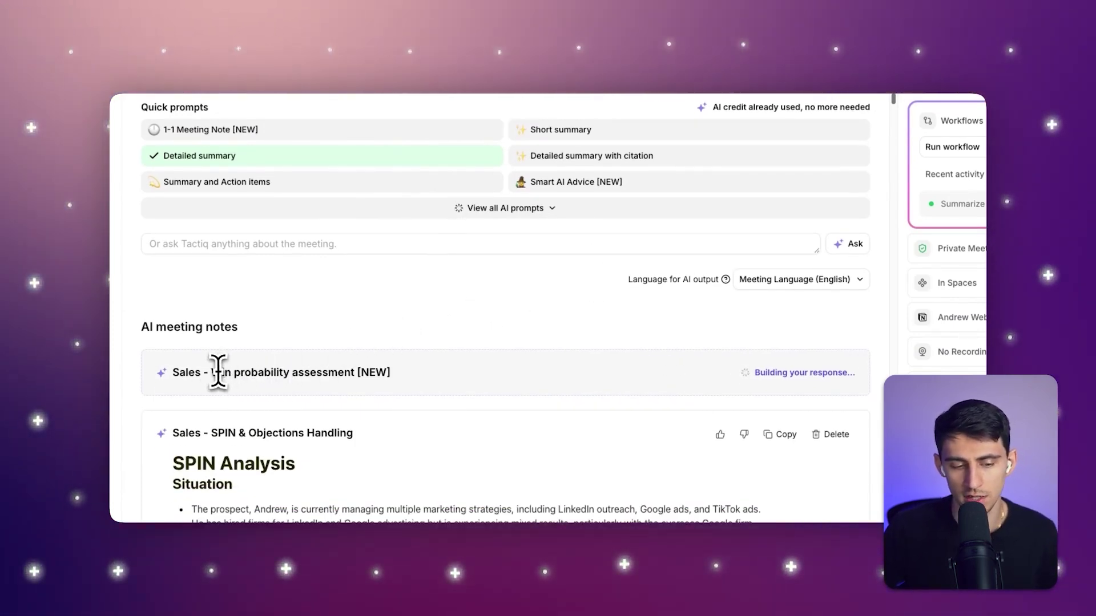
{"action": "left_click_drag", "start_coordinate": [214, 372], "coordinate": [435, 372]}
{"action": "scroll", "coordinate": [429, 383], "scroll_direction": "down", "scroll_amount": 5}
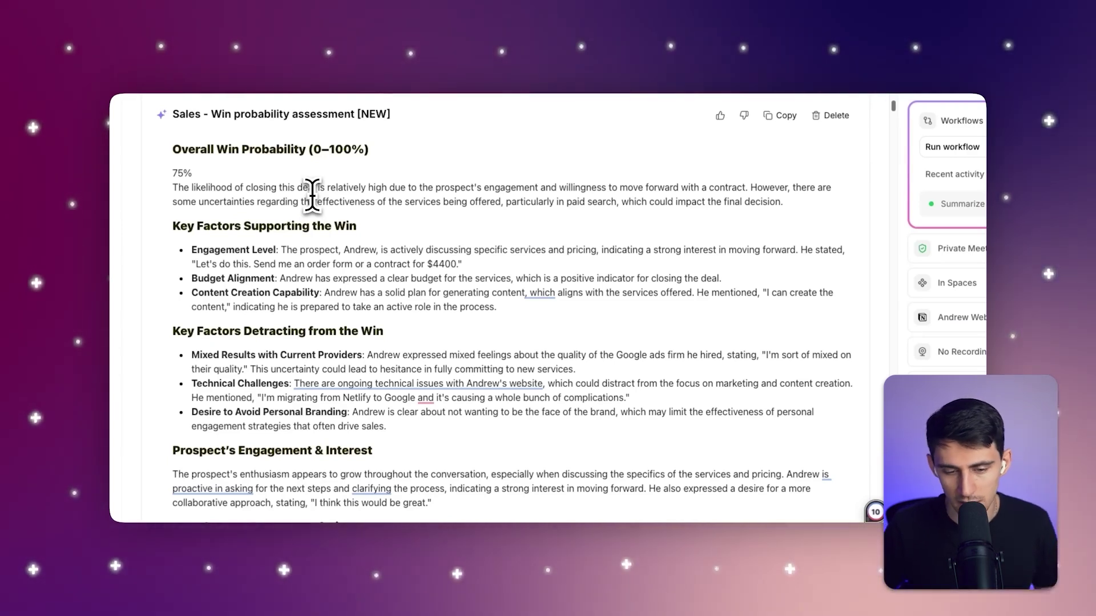
{"action": "scroll", "coordinate": [342, 251], "scroll_direction": "down", "scroll_amount": 3}
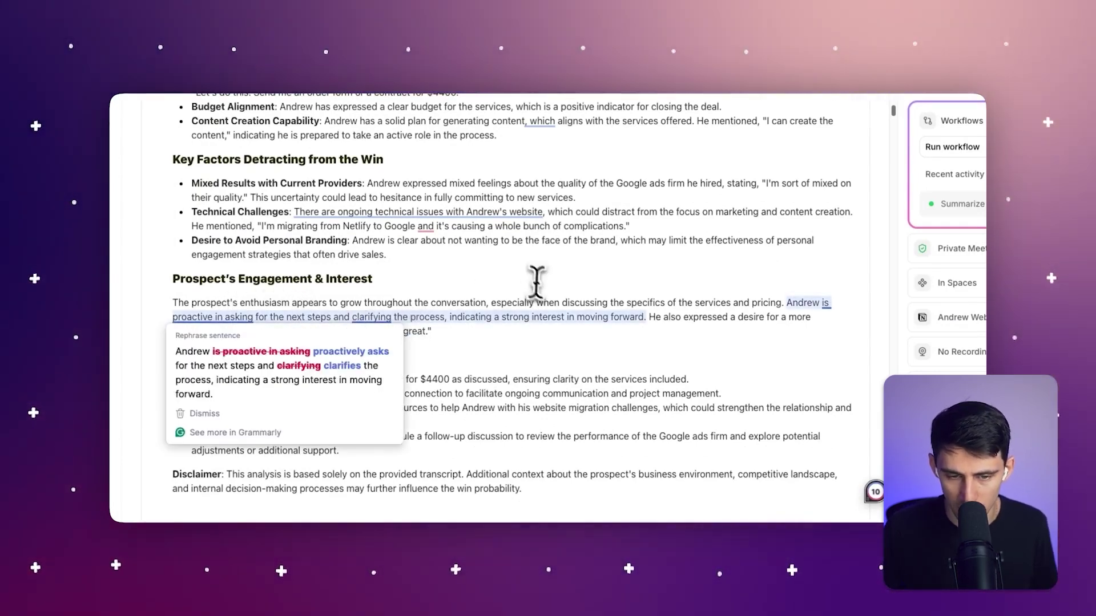
- Ask Tactiq "What is the actual advice you'd give me to improve my sales moving forward? I want methods and specific timestamps where I faltered."
{"action": "scroll", "coordinate": [428, 318], "scroll_direction": "up", "scroll_amount": 10}
{"action": "left_click", "coordinate": [344, 283]}
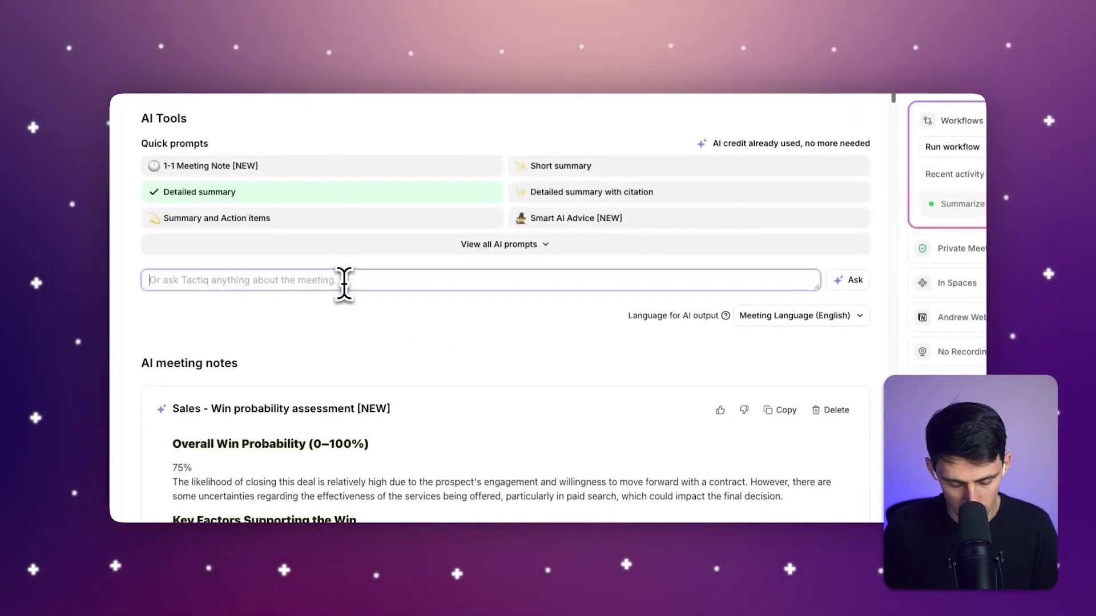
{"action": "type", "text": "What is the actual advice you'd give me to imp"}
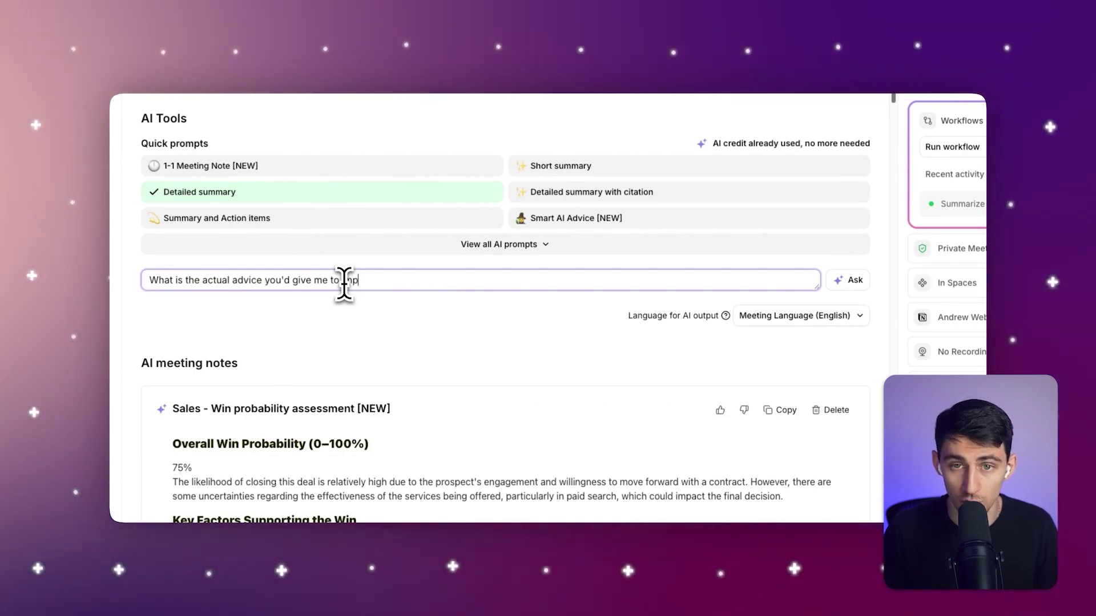
{"action": "type", "text": "rove my sales mo"}
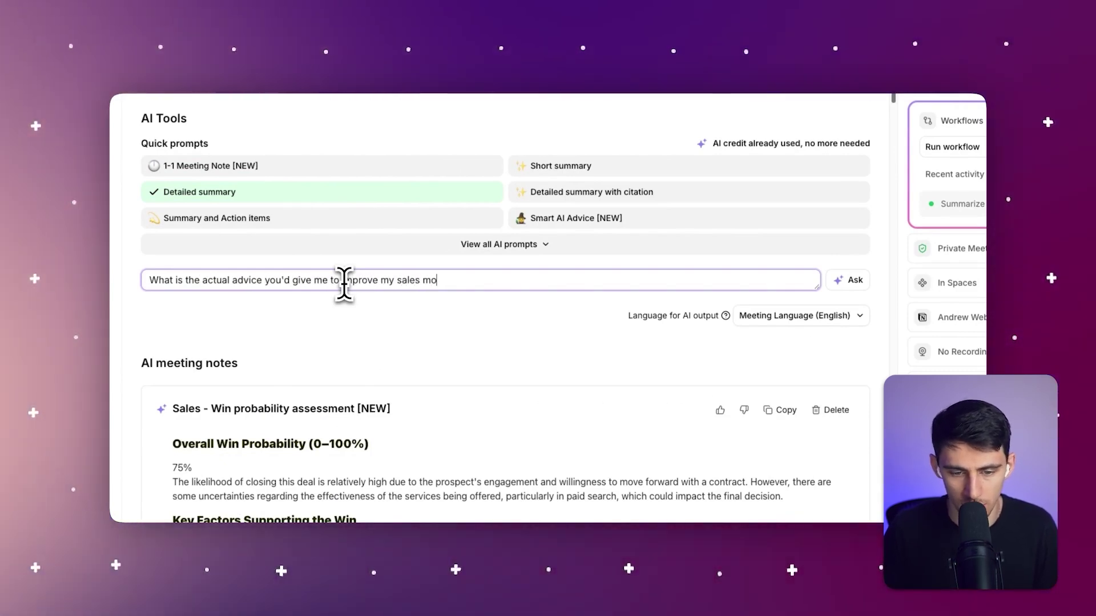
{"action": "type", "text": "ving forward? I want methods and specific tim"}
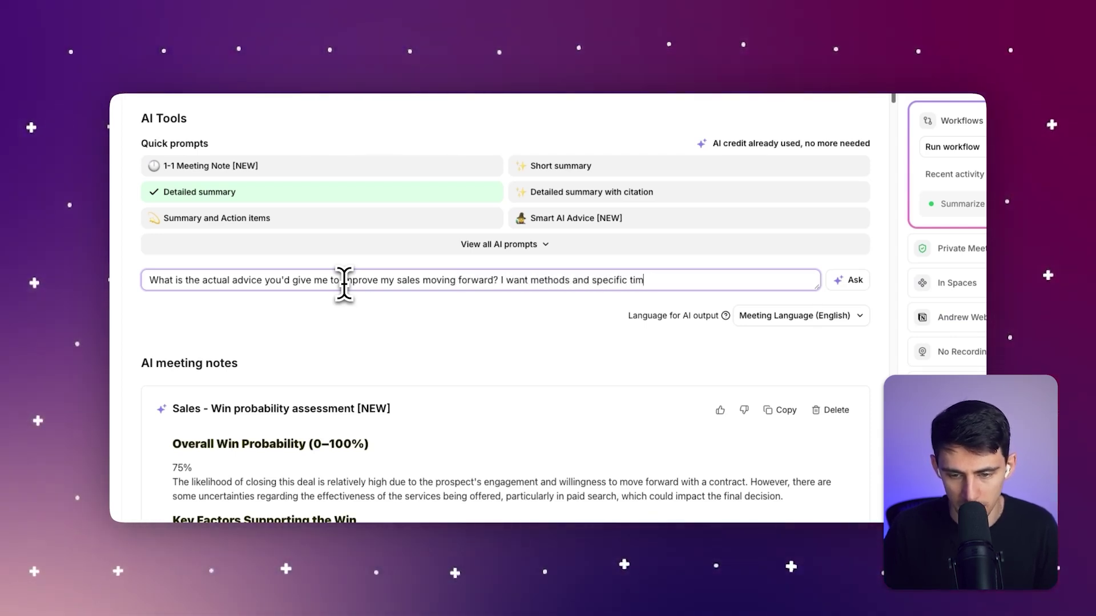
{"action": "type", "text": "estamps where I faltered."}
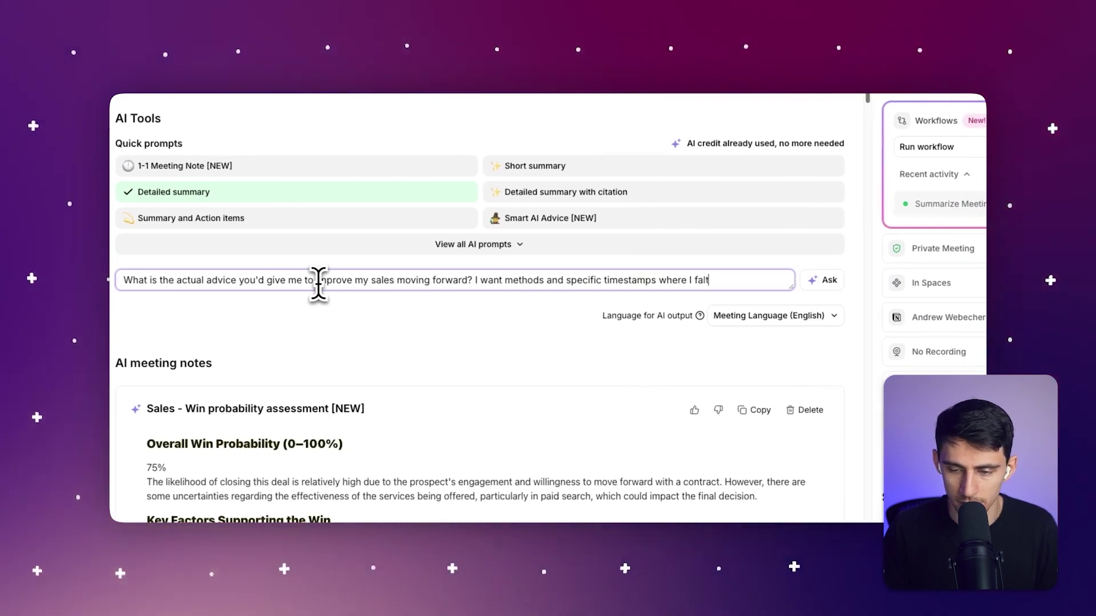
{"action": "key", "text": "Return"}
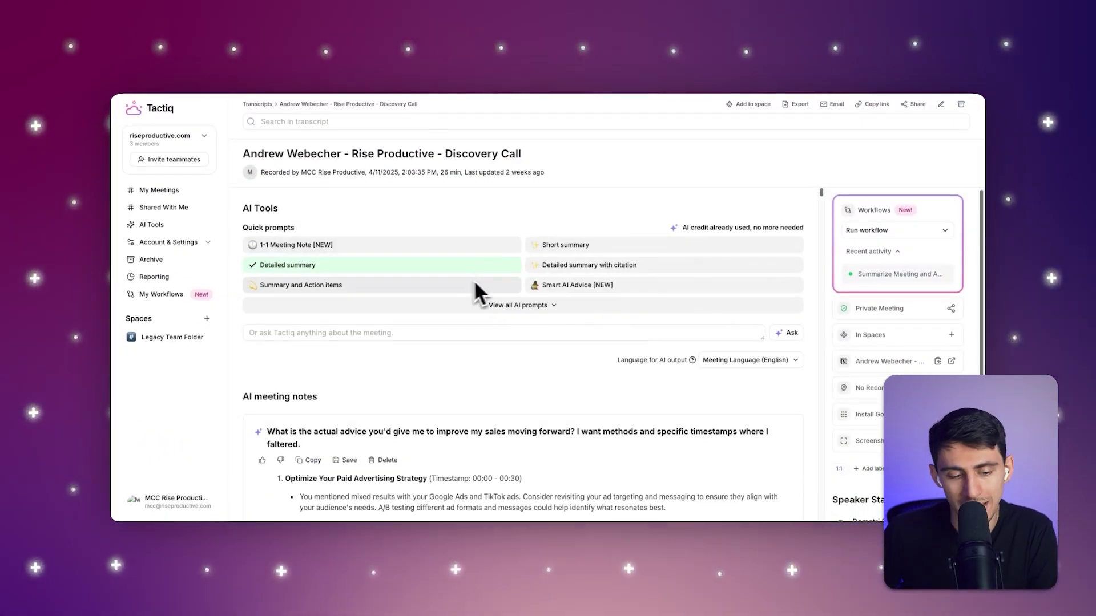
- Read the timestamped sales advice, from the paid advertising strategy through the closing point on new outreach platforms
{"action": "scroll", "coordinate": [498, 289], "scroll_direction": "down", "scroll_amount": 2}
{"action": "scroll", "coordinate": [498, 372], "scroll_direction": "down", "scroll_amount": 1}
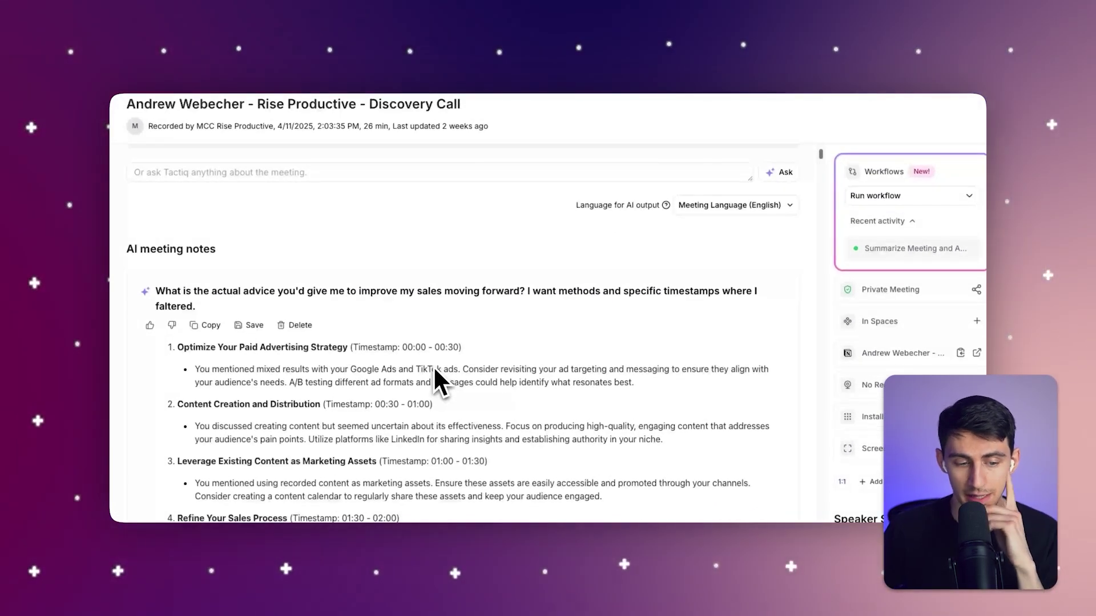
{"action": "scroll", "coordinate": [522, 412], "scroll_direction": "down", "scroll_amount": 1}
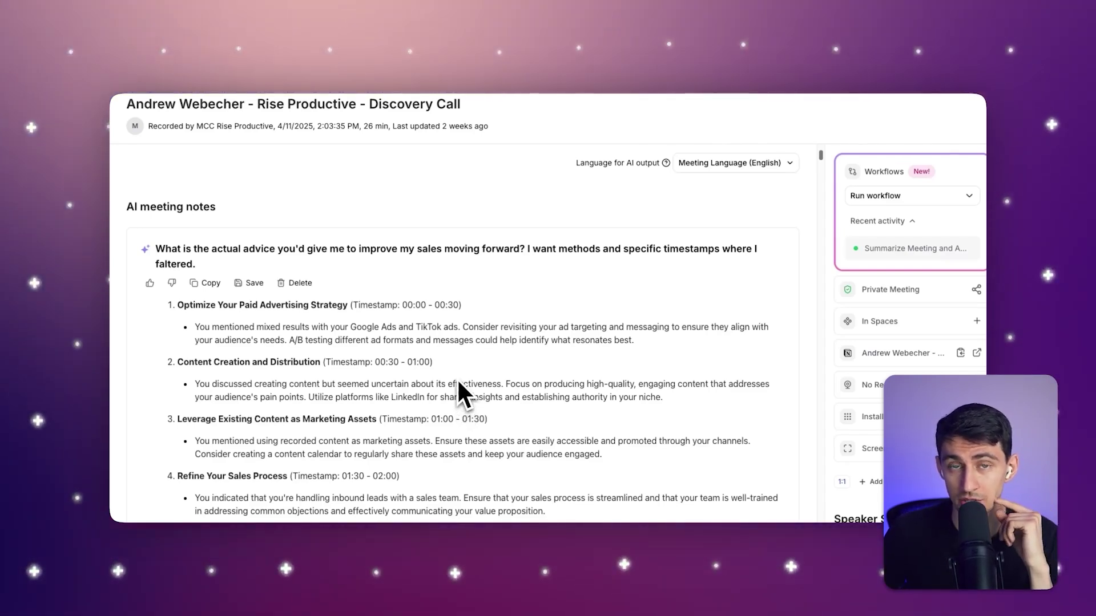
{"action": "scroll", "coordinate": [548, 384], "scroll_direction": "down", "scroll_amount": 1}
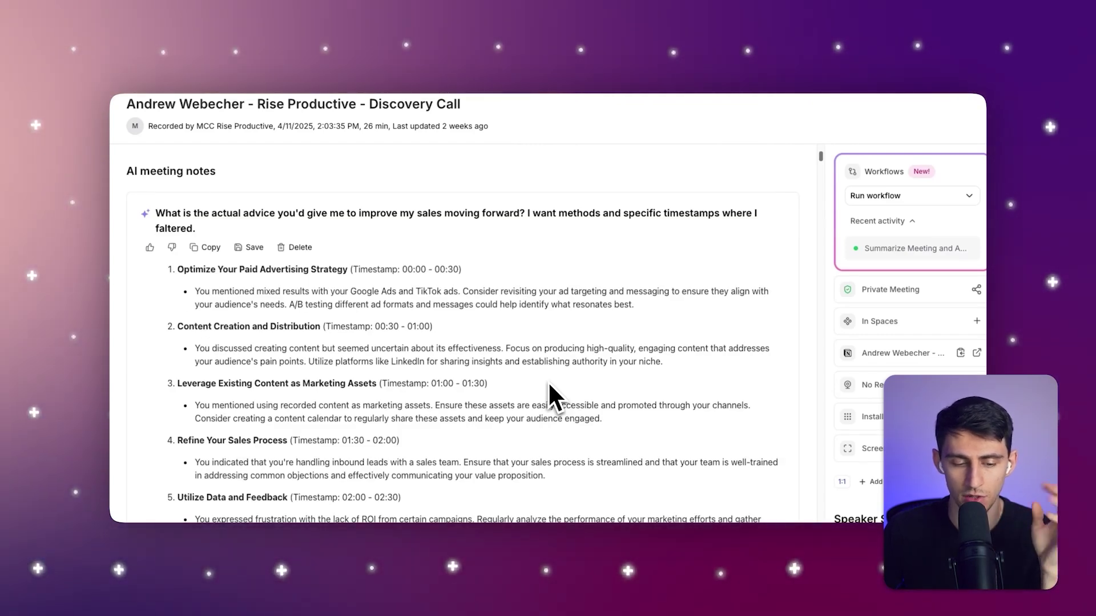
{"action": "scroll", "coordinate": [548, 393], "scroll_direction": "down", "scroll_amount": 7}
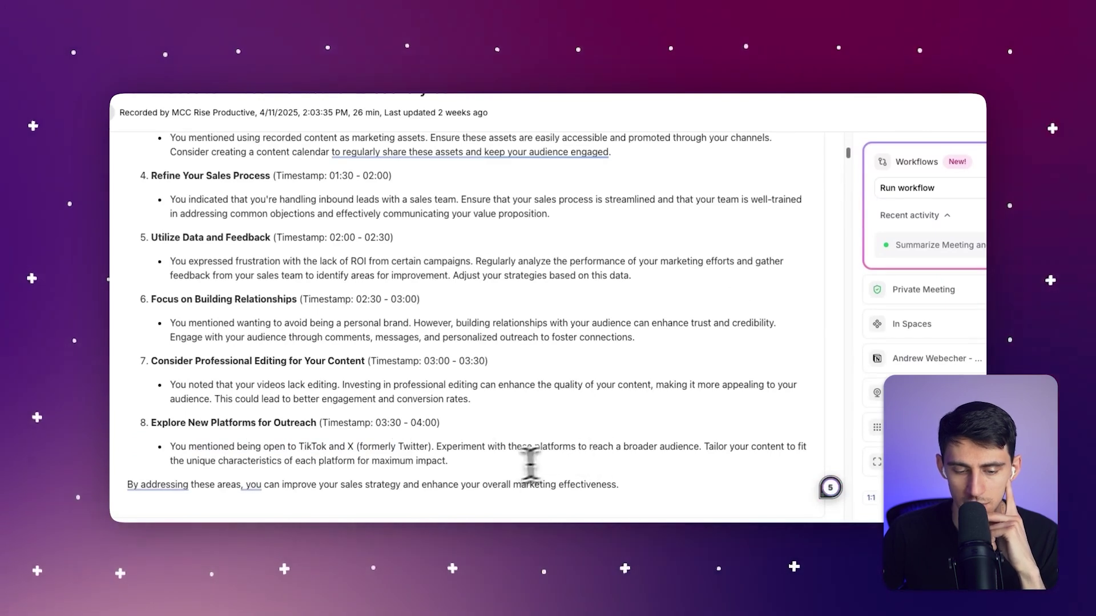
{"action": "triple_click", "coordinate": [492, 463]}
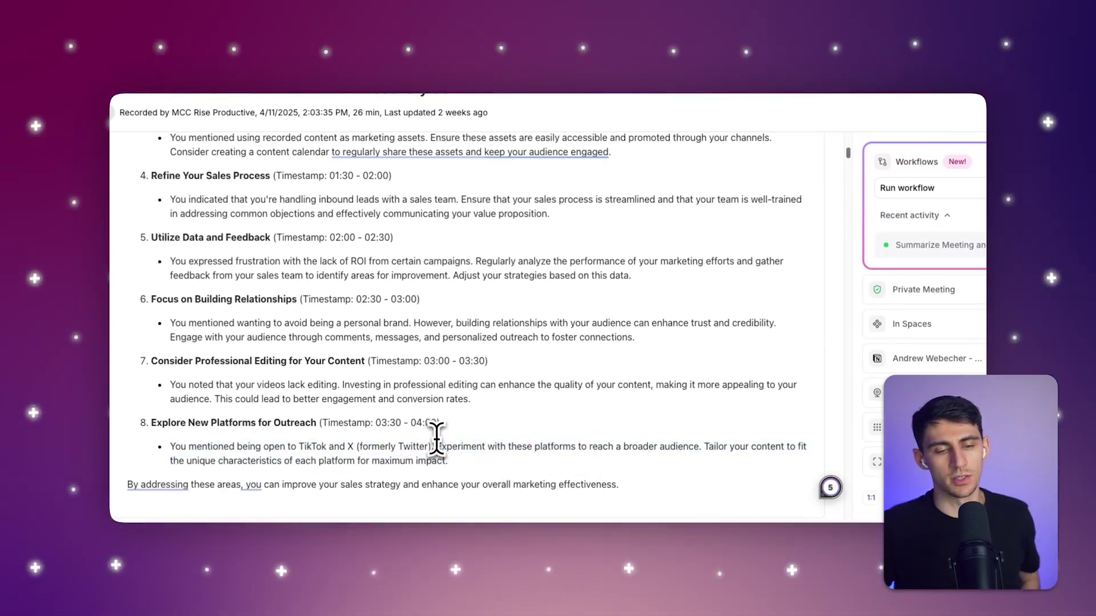
{"action": "scroll", "coordinate": [519, 428], "scroll_direction": "up", "scroll_amount": 10}
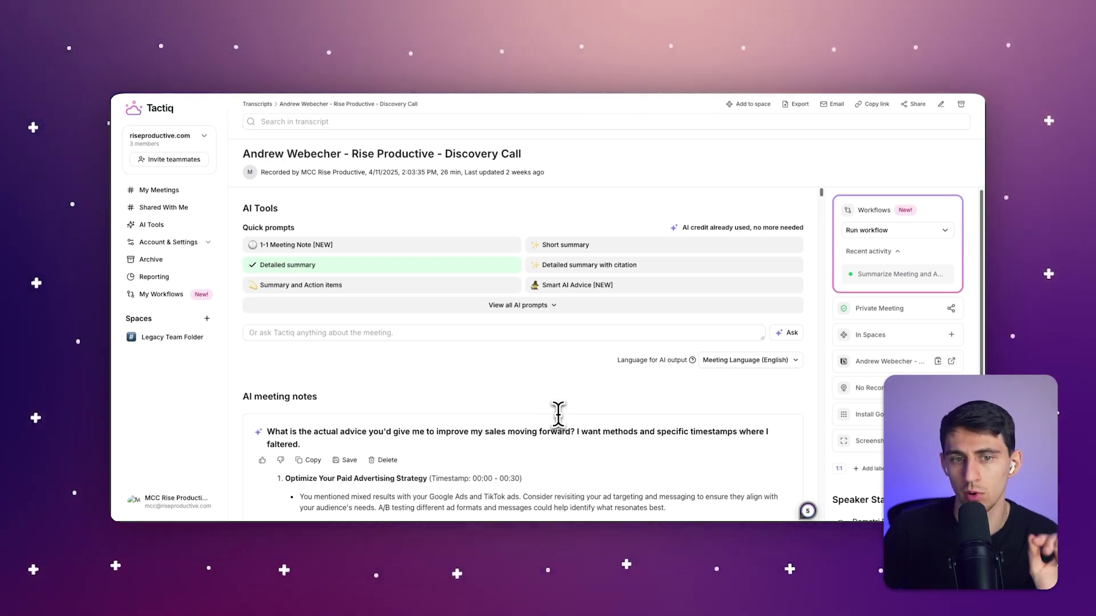
{"action": "scroll", "coordinate": [564, 383], "scroll_direction": "down", "scroll_amount": 1}
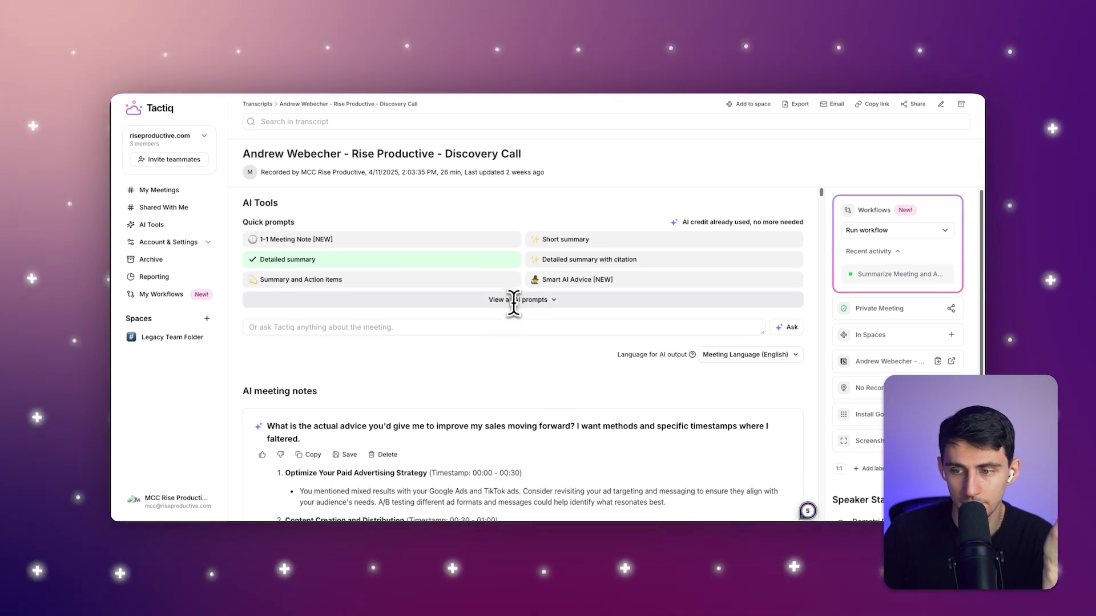
{"action": "scroll", "coordinate": [526, 310], "scroll_direction": "down", "scroll_amount": 3}
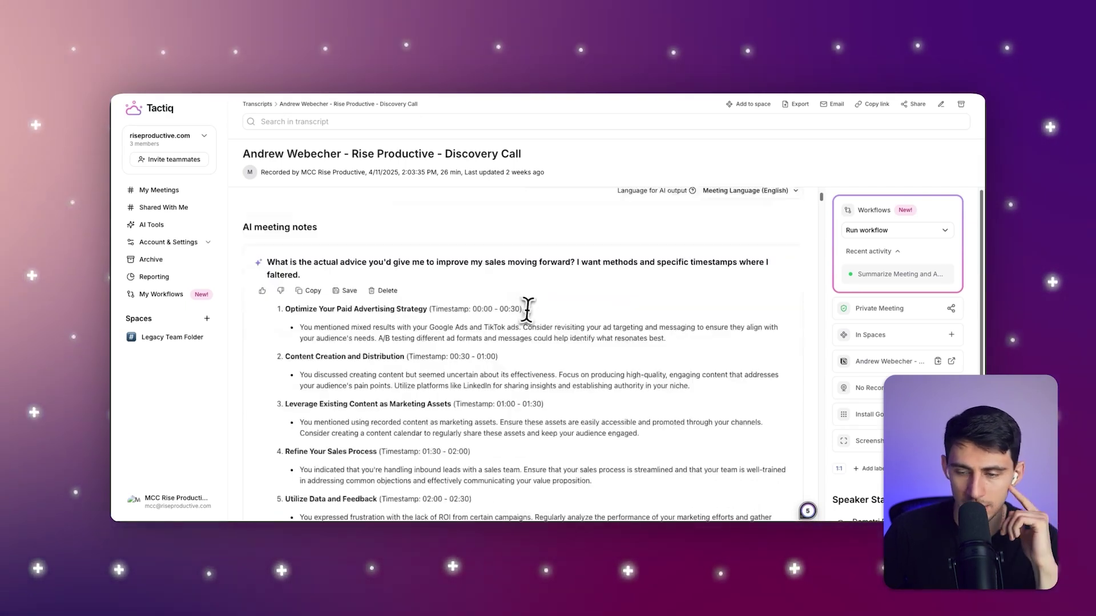
- Open the automatic Notion workflow from My Workflows and examine its Detailed summary prompt and Notion sharing steps
{"action": "scroll", "coordinate": [568, 267], "scroll_direction": "up", "scroll_amount": 3}
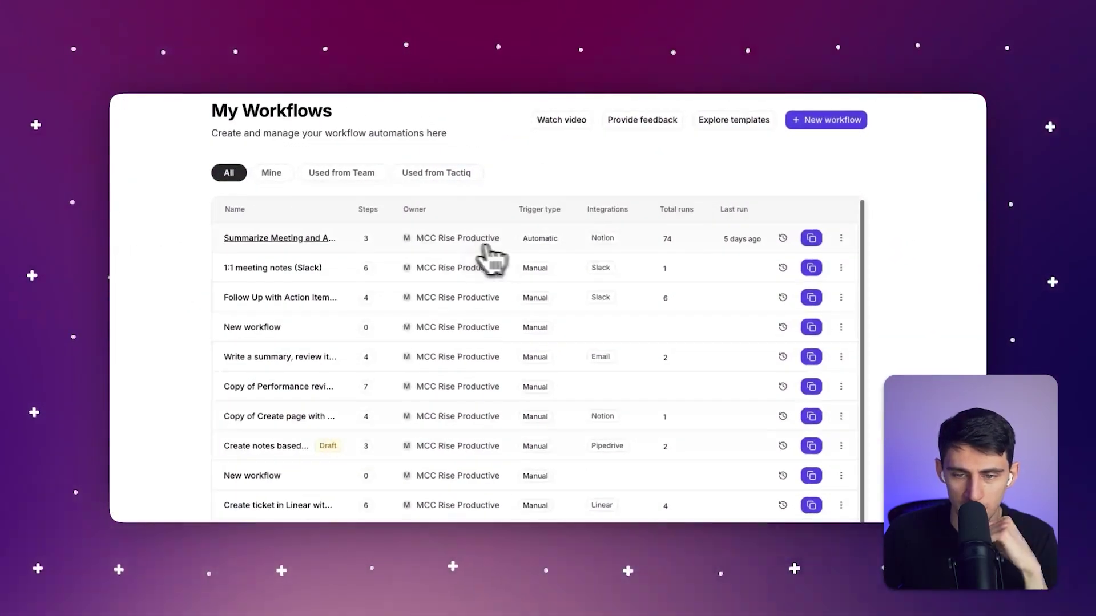
{"action": "left_click", "coordinate": [552, 238]}
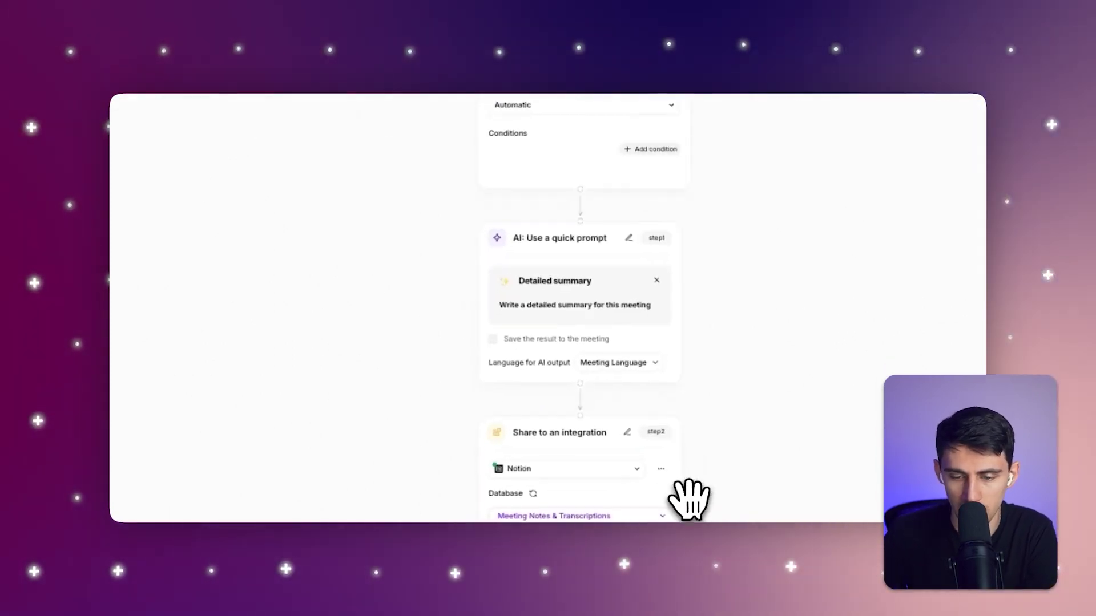
{"action": "left_click_drag", "start_coordinate": [690, 498], "coordinate": [672, 362]}
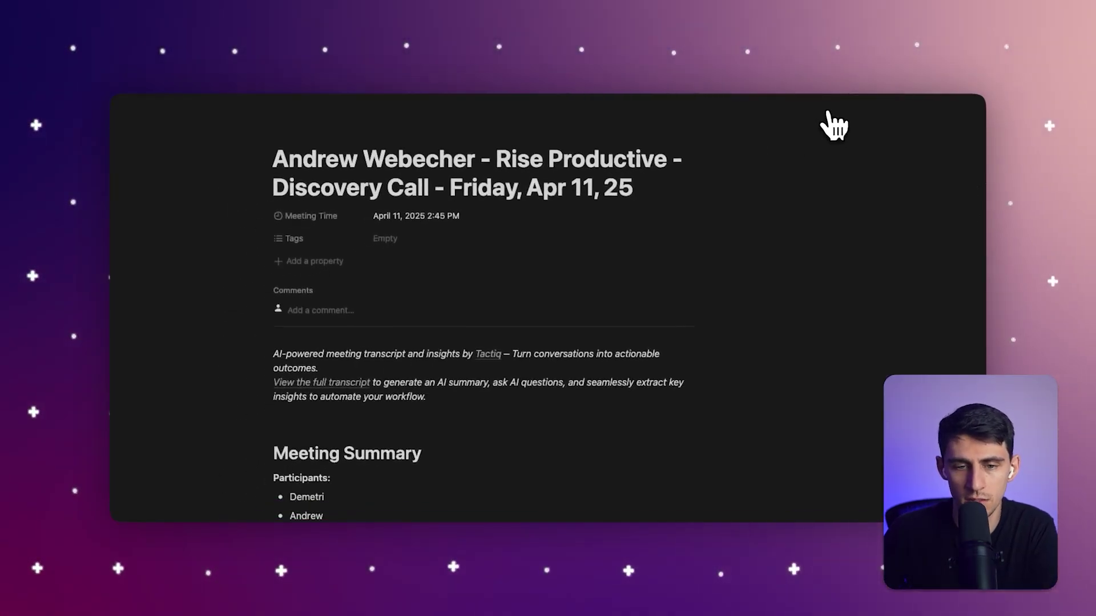
- Switch to the discovery call's Notion page and review its meeting summary, content creation, collaboration opportunities and future steps
{"action": "scroll", "coordinate": [831, 122], "scroll_direction": "down", "scroll_amount": 10}
{"action": "scroll", "coordinate": [827, 148], "scroll_direction": "down", "scroll_amount": 3}
{"action": "scroll", "coordinate": [802, 190], "scroll_direction": "up", "scroll_amount": 6}
{"action": "scroll", "coordinate": [677, 206], "scroll_direction": "down", "scroll_amount": 4}
{"action": "scroll", "coordinate": [602, 274], "scroll_direction": "down", "scroll_amount": 3}
{"action": "scroll", "coordinate": [582, 257], "scroll_direction": "up", "scroll_amount": 8}
{"action": "scroll", "coordinate": [567, 264], "scroll_direction": "down", "scroll_amount": 8}
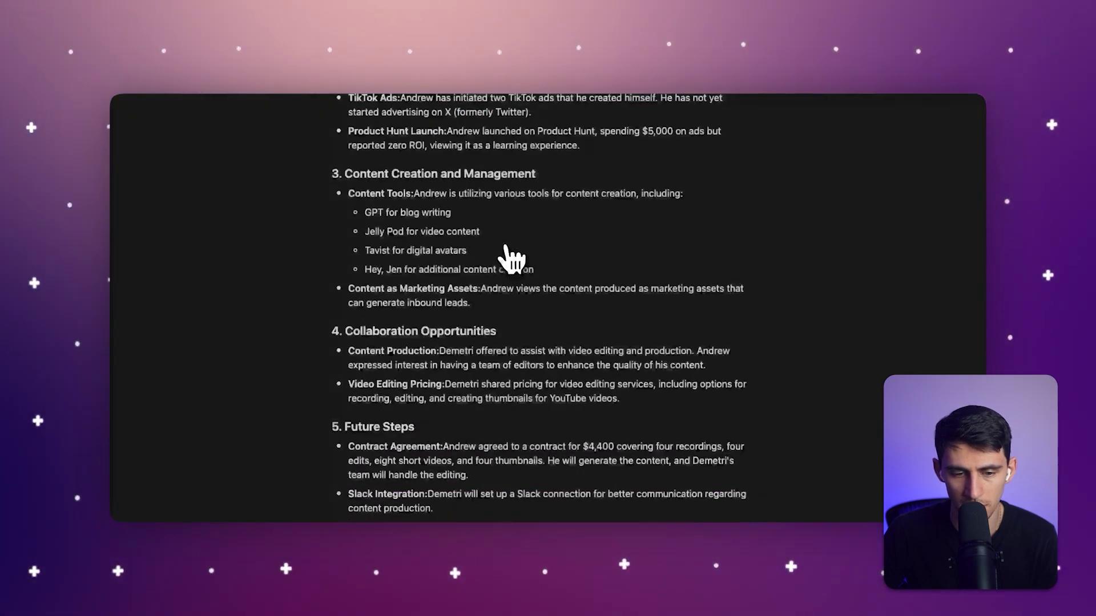
{"action": "scroll", "coordinate": [507, 256], "scroll_direction": "down", "scroll_amount": 4}
{"action": "scroll", "coordinate": [510, 228], "scroll_direction": "up", "scroll_amount": 15}
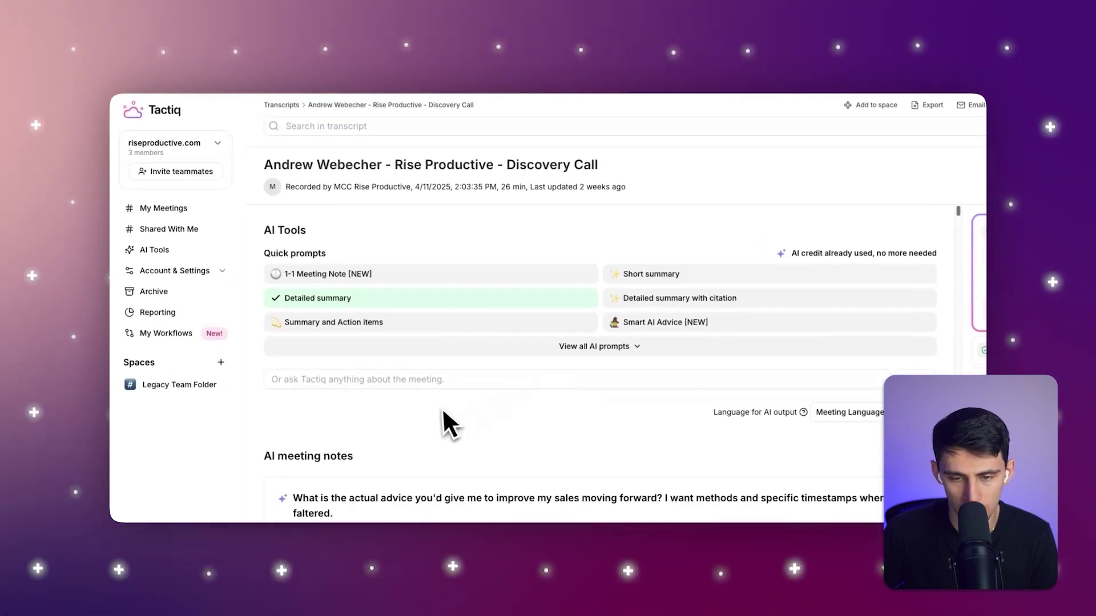
- Create a new Tactiq workflow with an Automatic trigger for meetings whose title contains Discovery
{"action": "scroll", "coordinate": [514, 382], "scroll_direction": "down", "scroll_amount": 6}
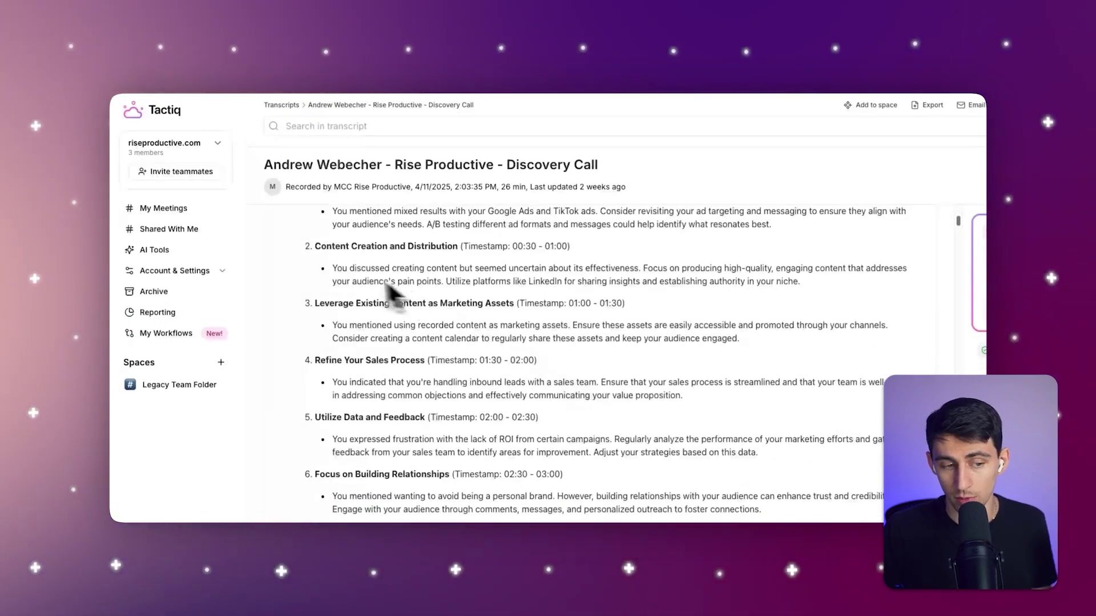
{"action": "left_click", "coordinate": [201, 336]}
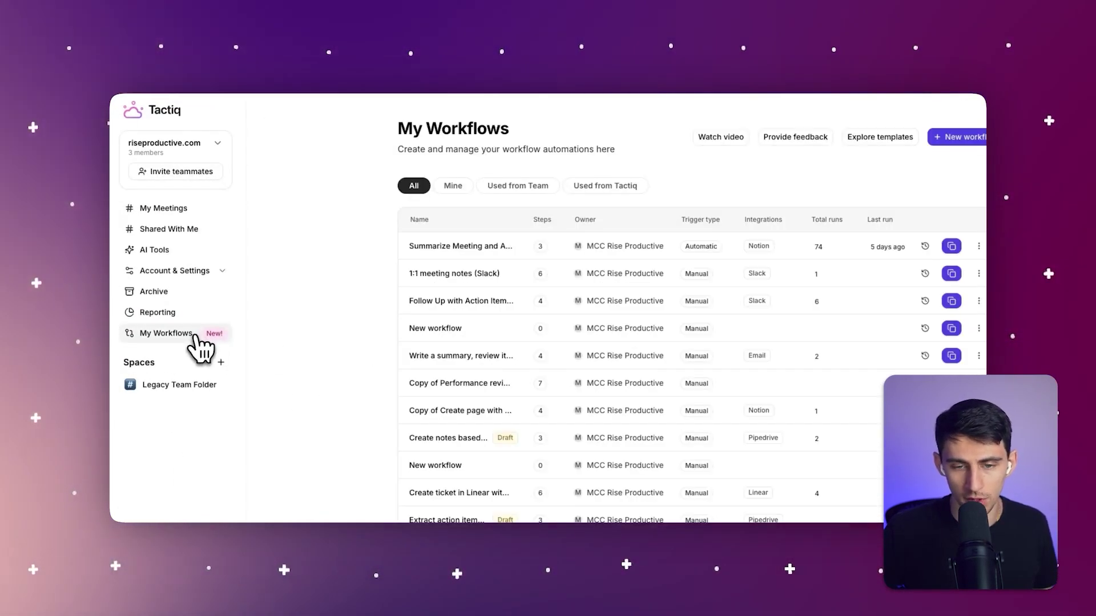
{"action": "left_click", "coordinate": [801, 130]}
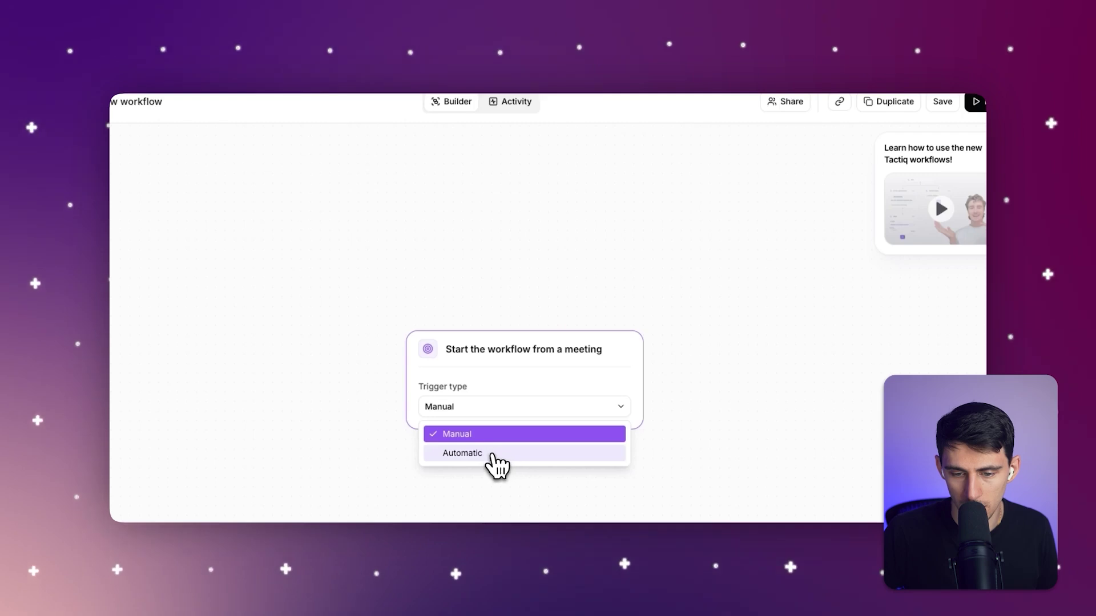
{"action": "left_click", "coordinate": [488, 454]}
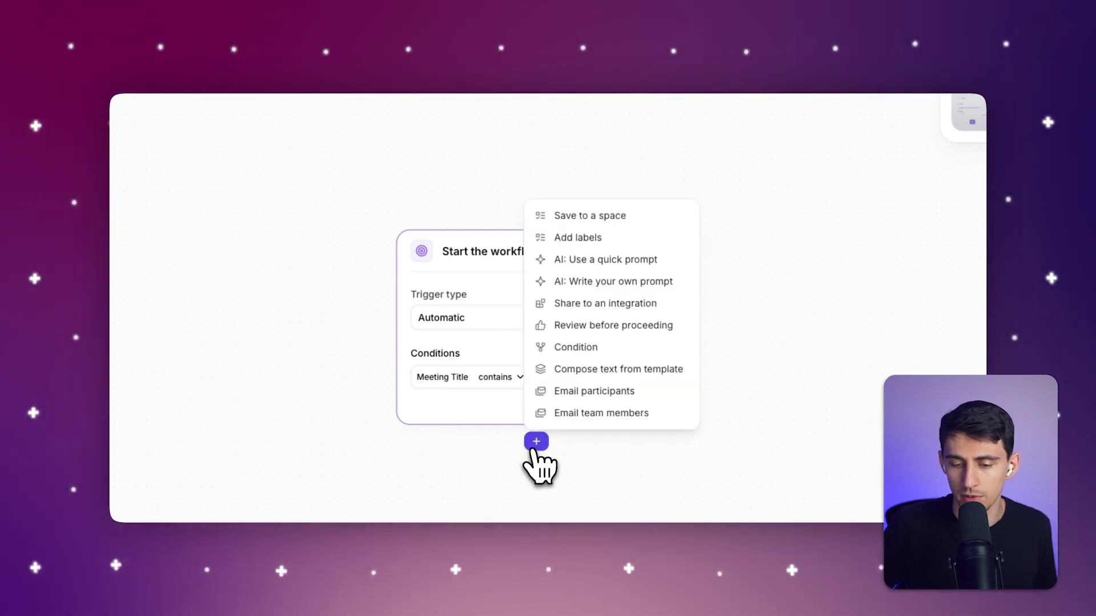
- Add a quick prompt step using the Sales engagement speedometer [NEW], followed by a write-your-own prompt step containing {{ step1.output }}
{"action": "left_click", "coordinate": [679, 257]}
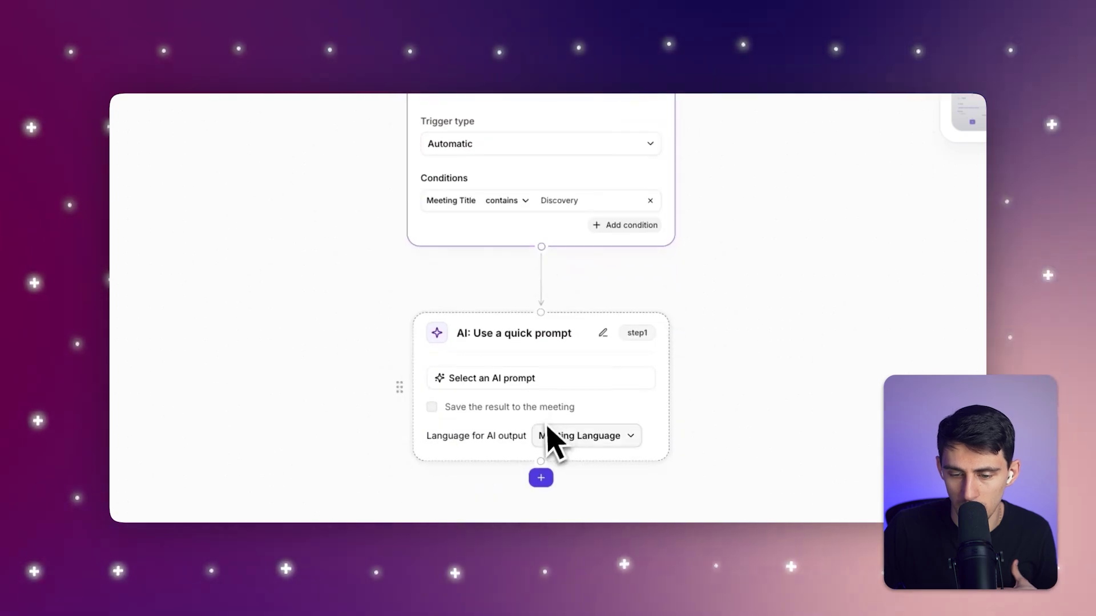
{"action": "left_click", "coordinate": [555, 385]}
{"action": "mouse_move", "coordinate": [562, 298]}
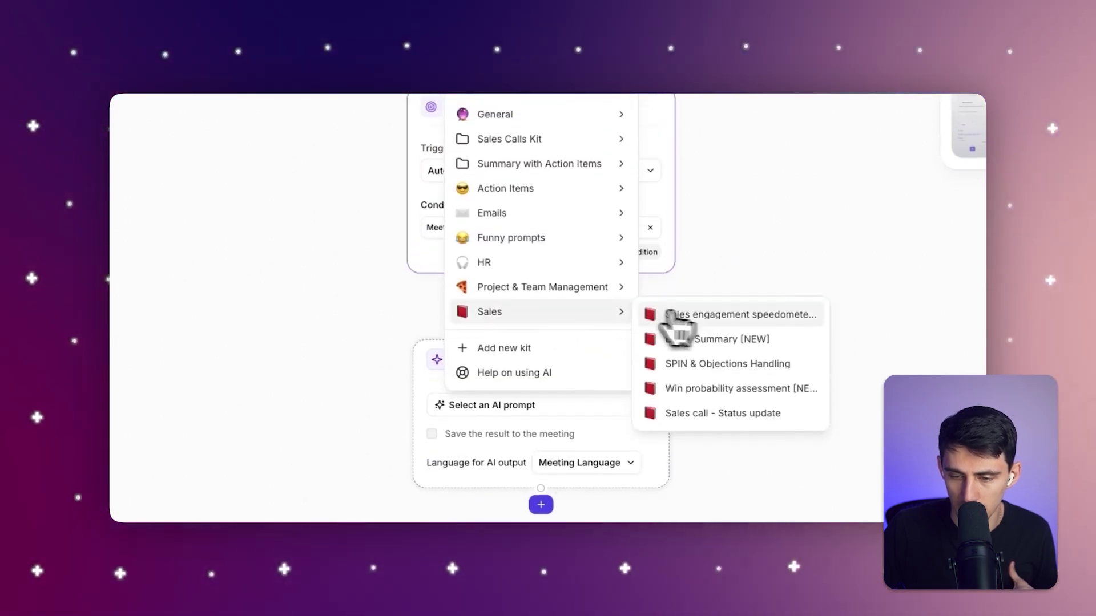
{"action": "left_click", "coordinate": [704, 314]}
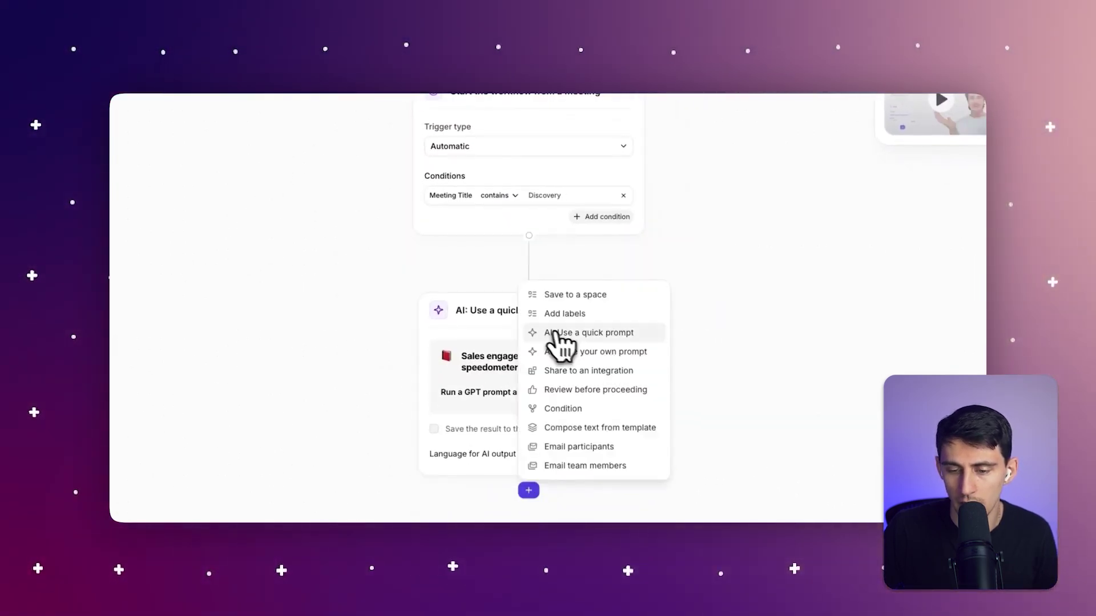
{"action": "left_click", "coordinate": [577, 352]}
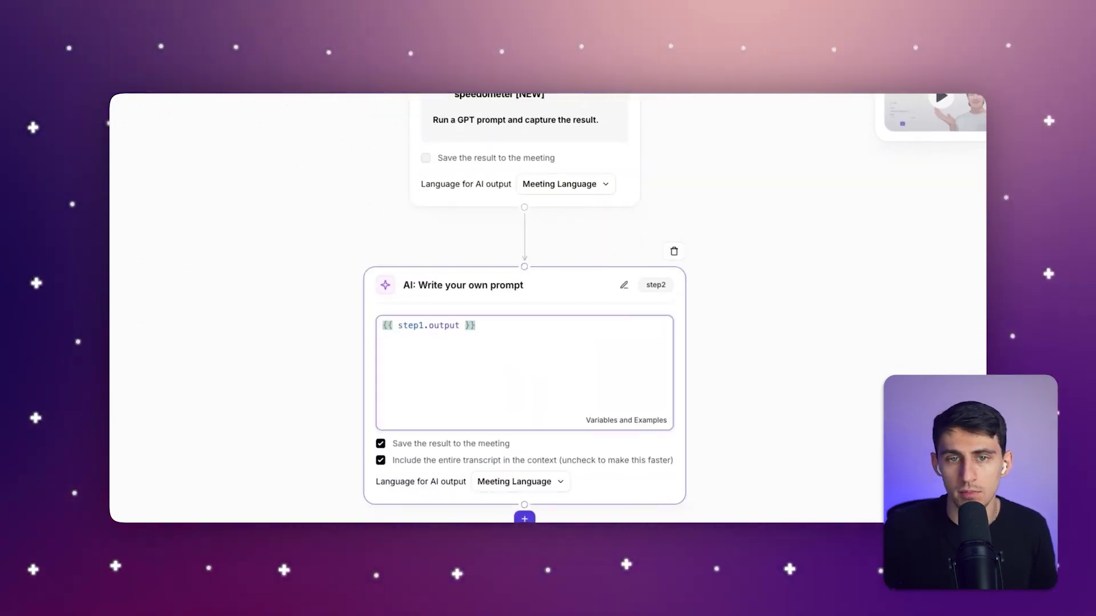
{"action": "left_click_drag", "start_coordinate": [805, 291], "coordinate": [800, 232]}
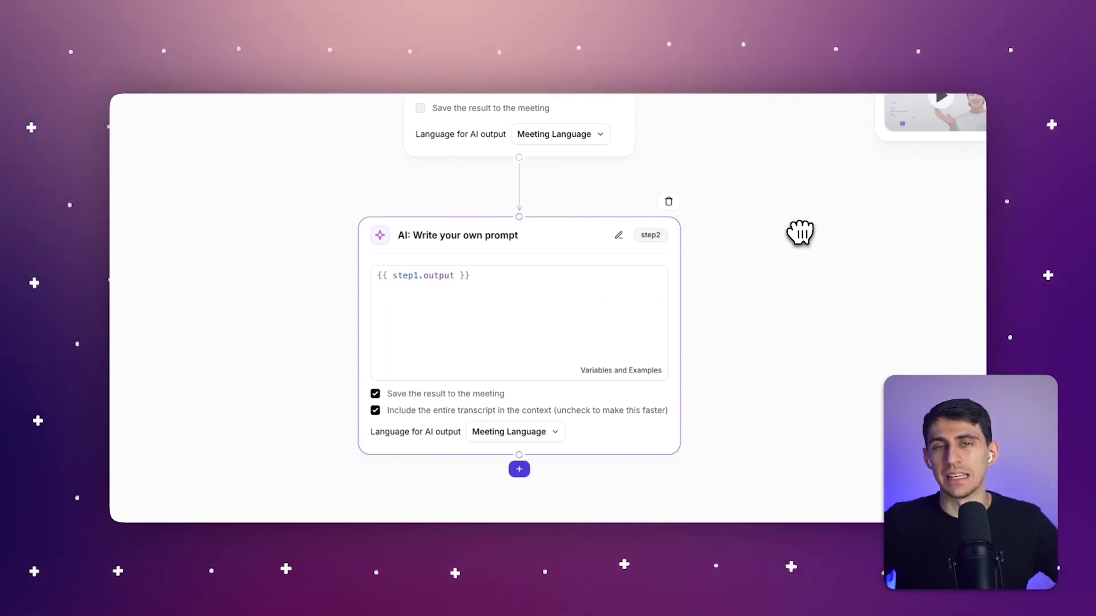